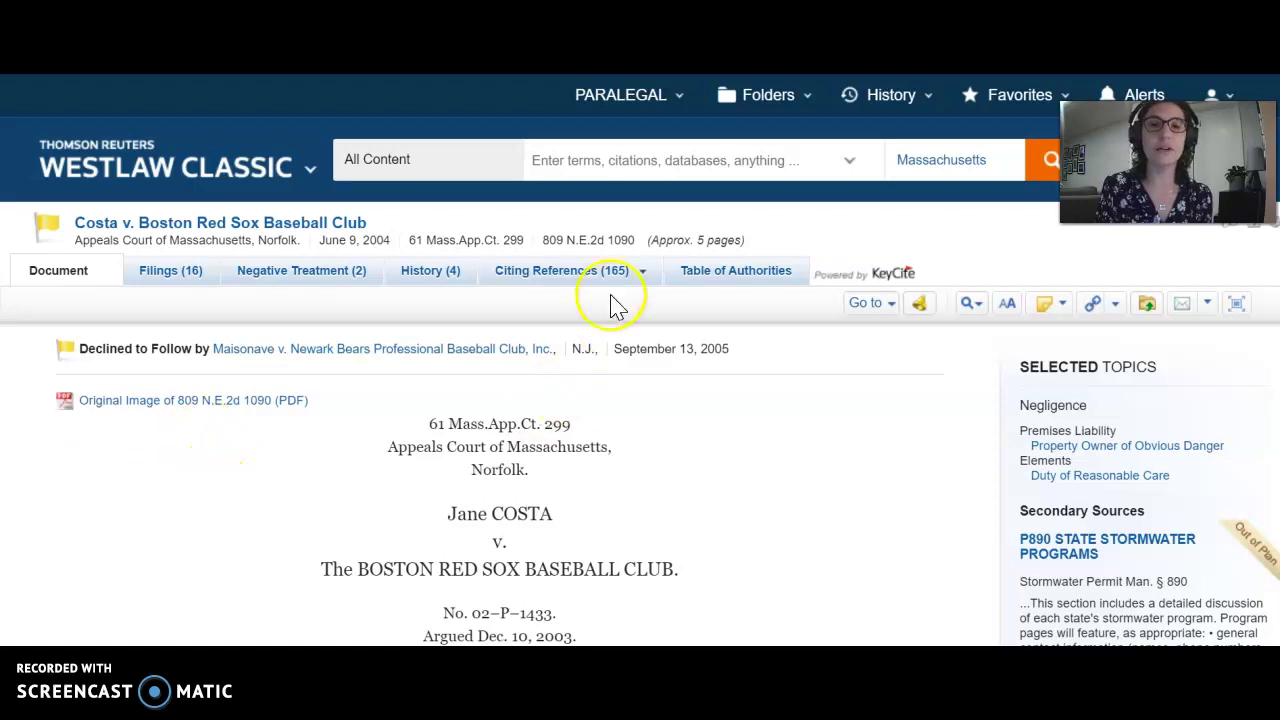
# Expand Costa's Citing References (165) list: 21 cases, 10 trial orders, 35 secondary sources, and more
pyautogui.moveTo(606, 282)
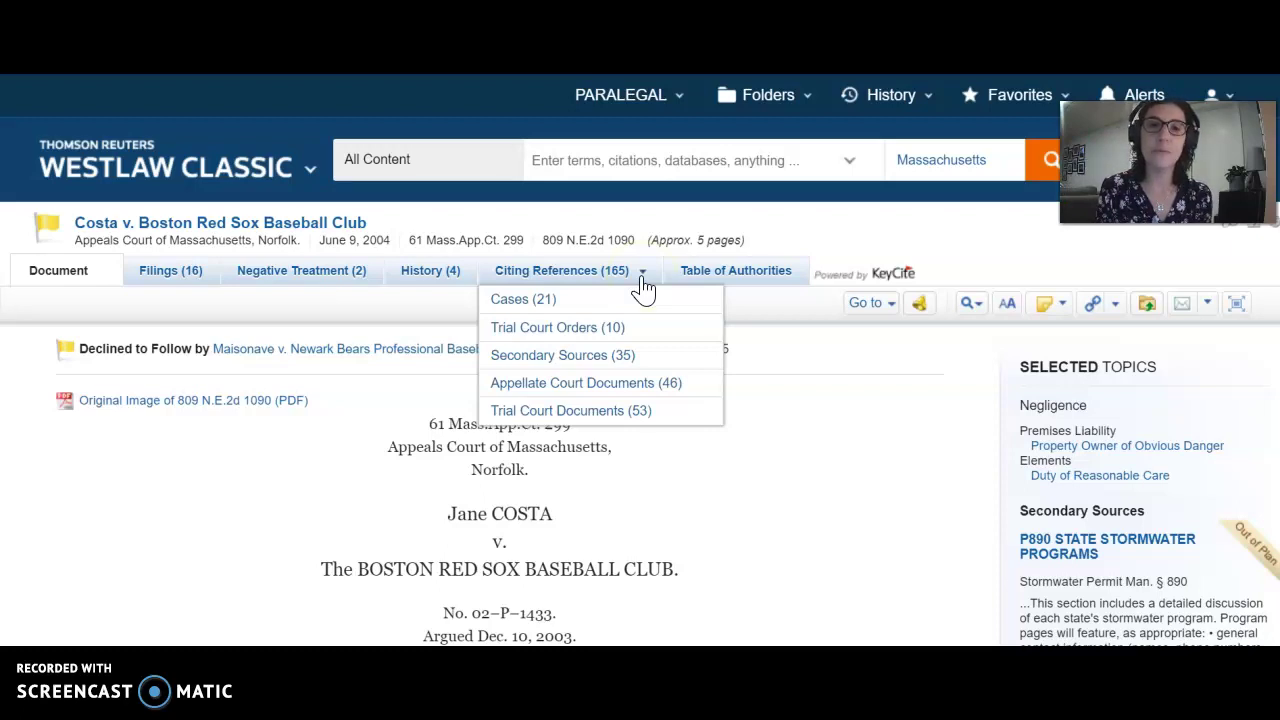
pyautogui.click(648, 280)
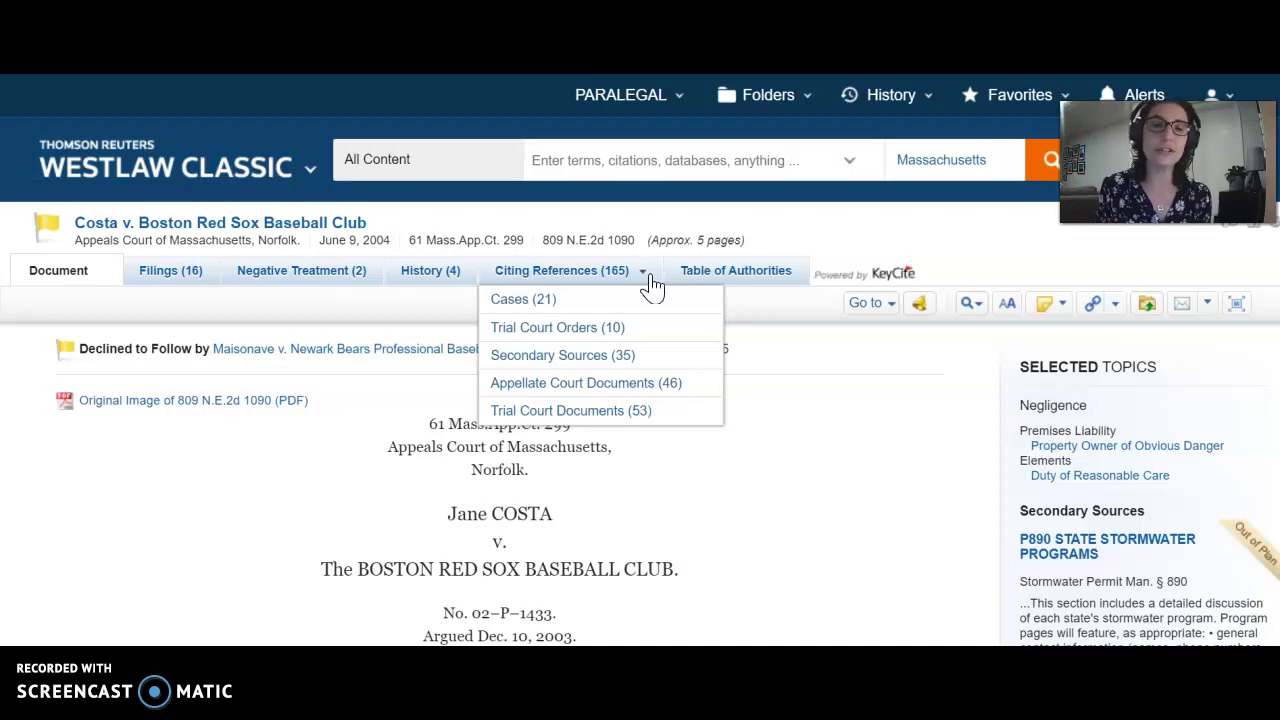
pyautogui.click(620, 300)
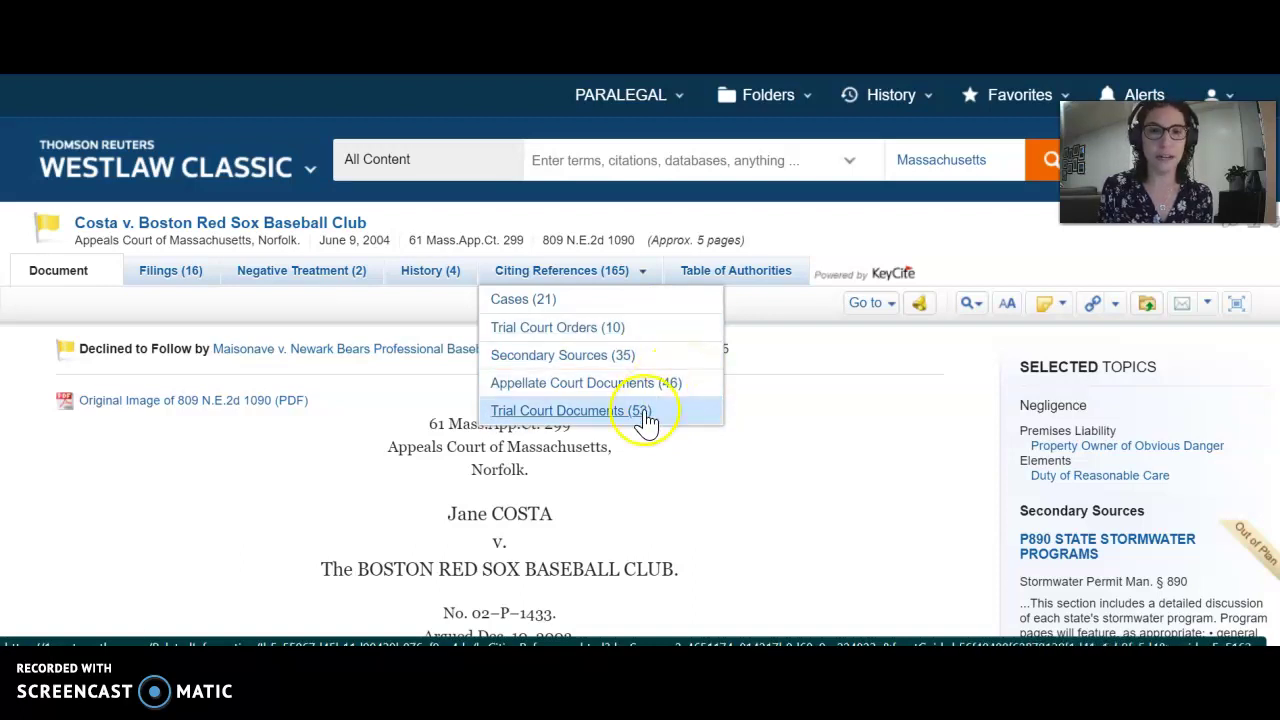
pyautogui.click(730, 429)
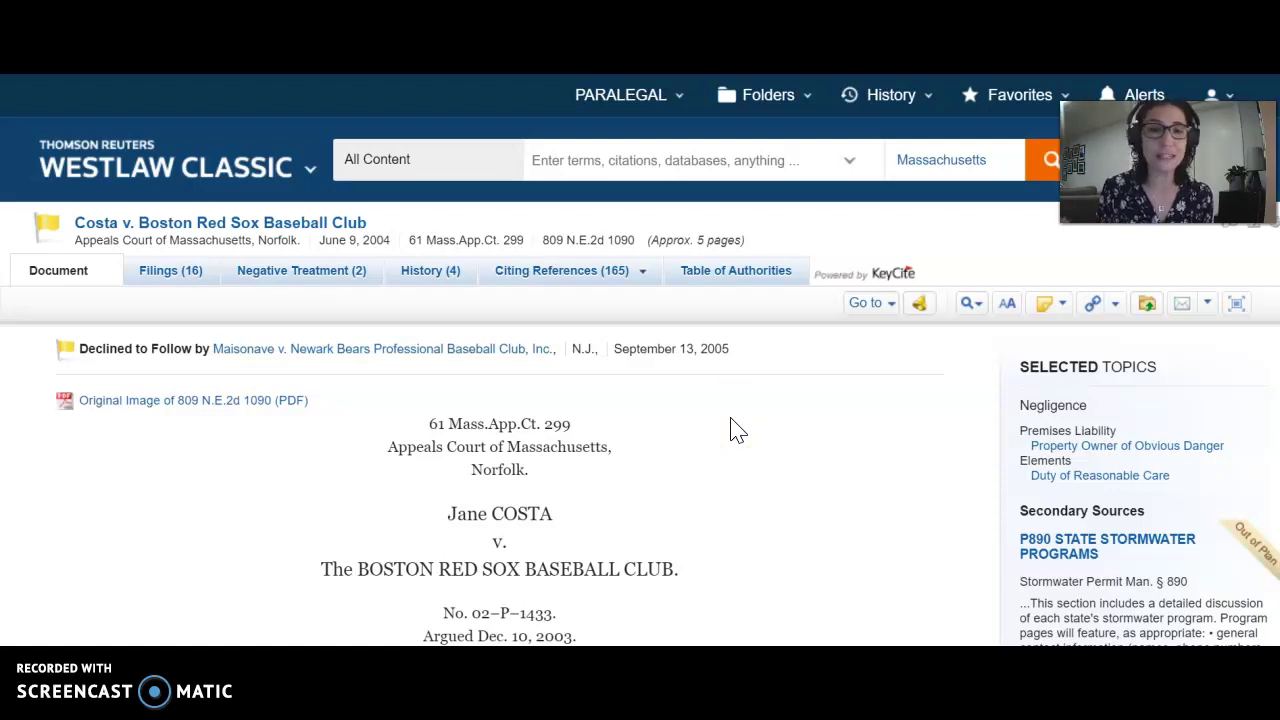
pyautogui.moveTo(629, 277)
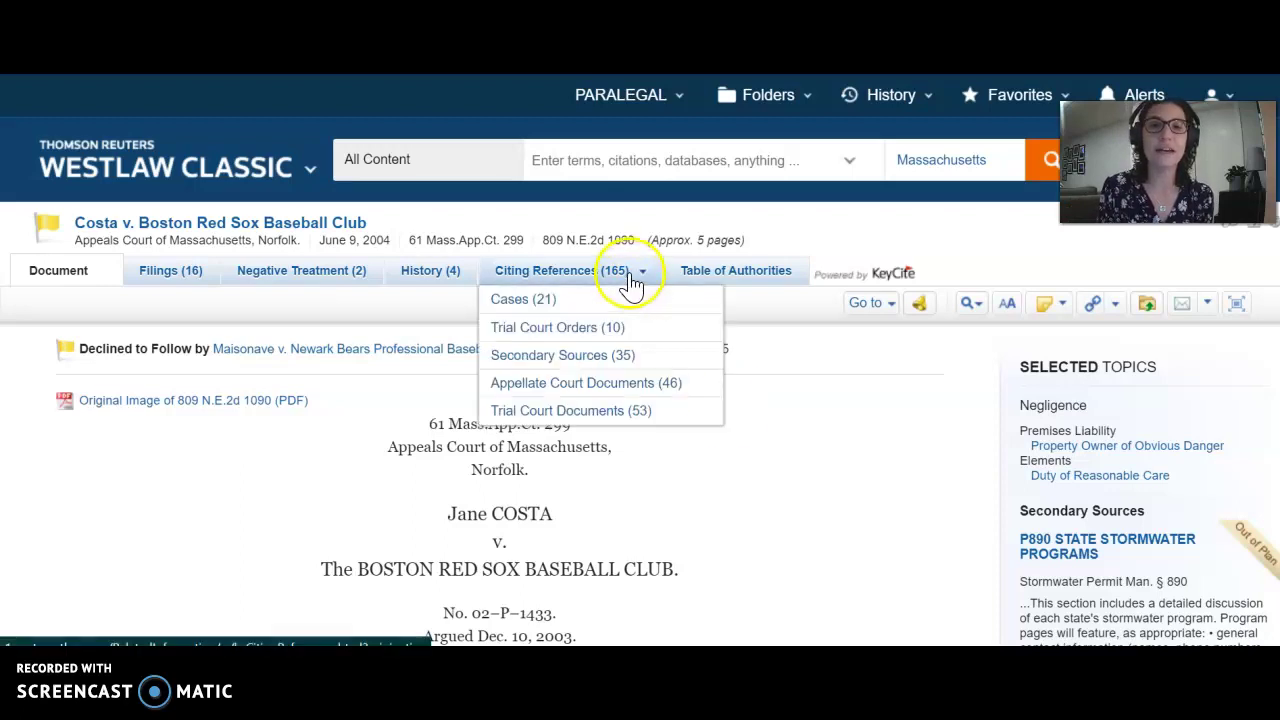
pyautogui.click(660, 337)
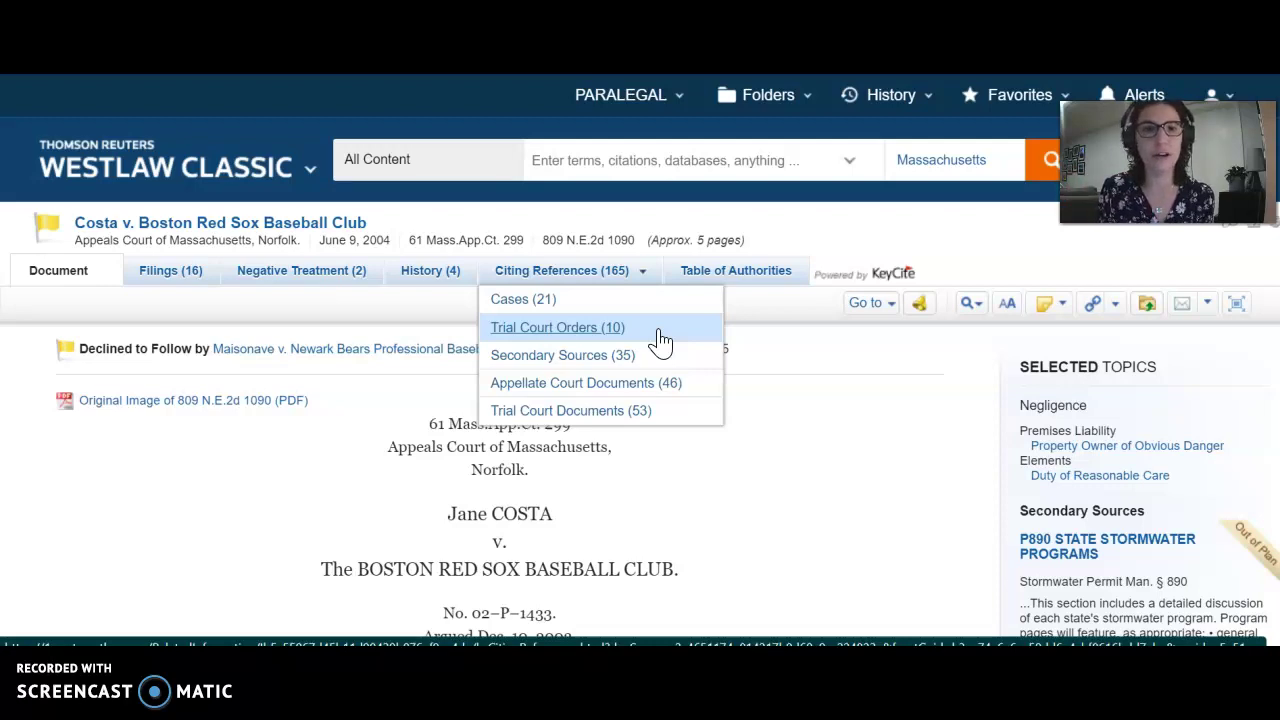
pyautogui.click(520, 305)
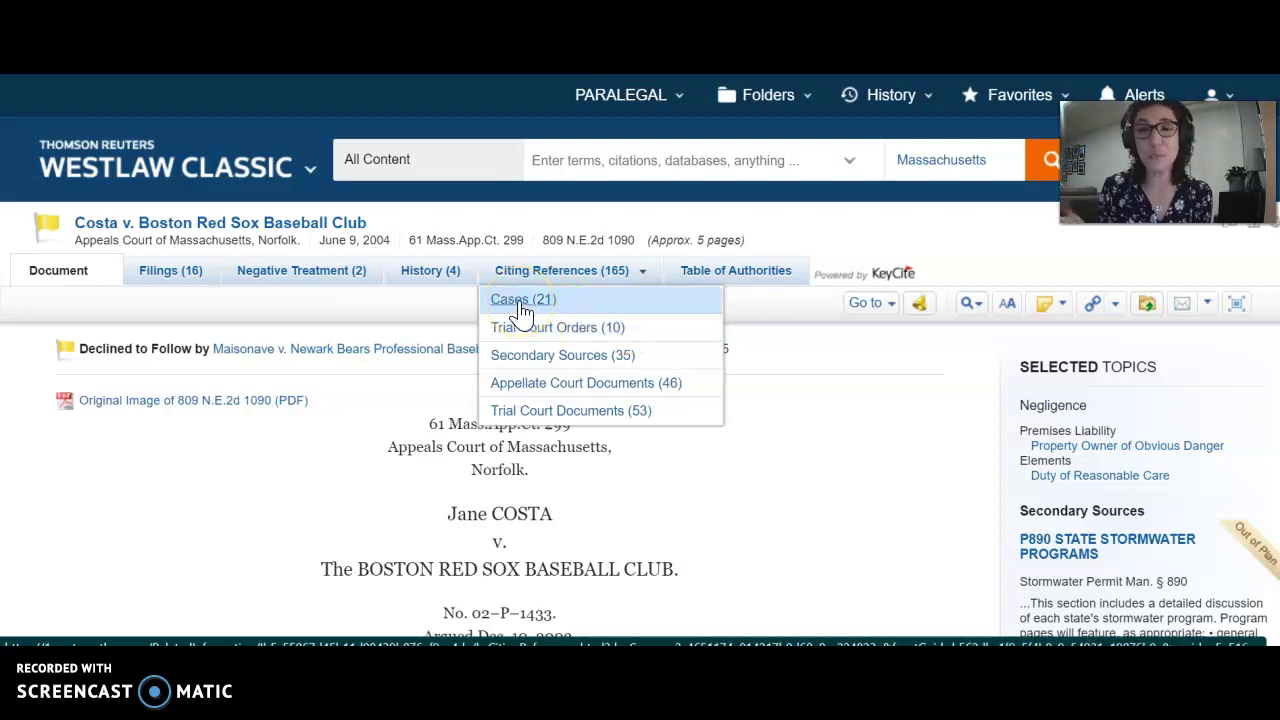
# Choose Cases (21) to list Costa's citing cases by depth of treatment
pyautogui.click(520, 305)
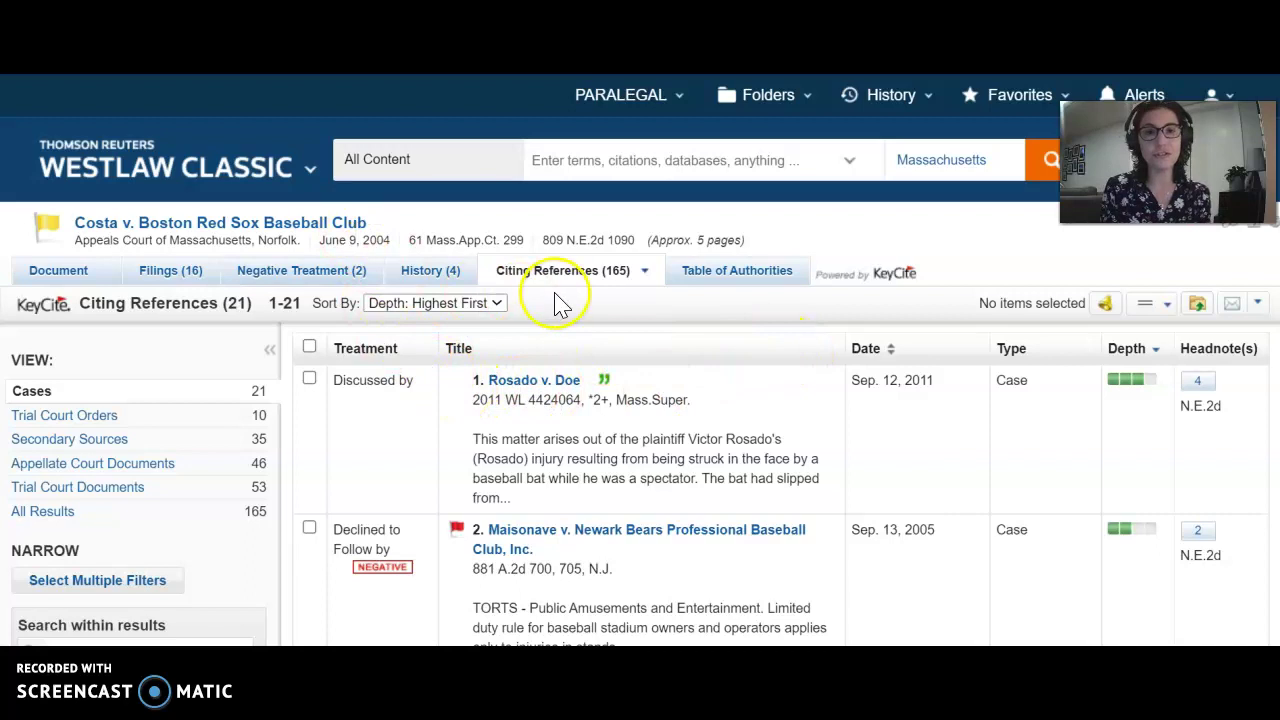
pyautogui.moveTo(563, 272)
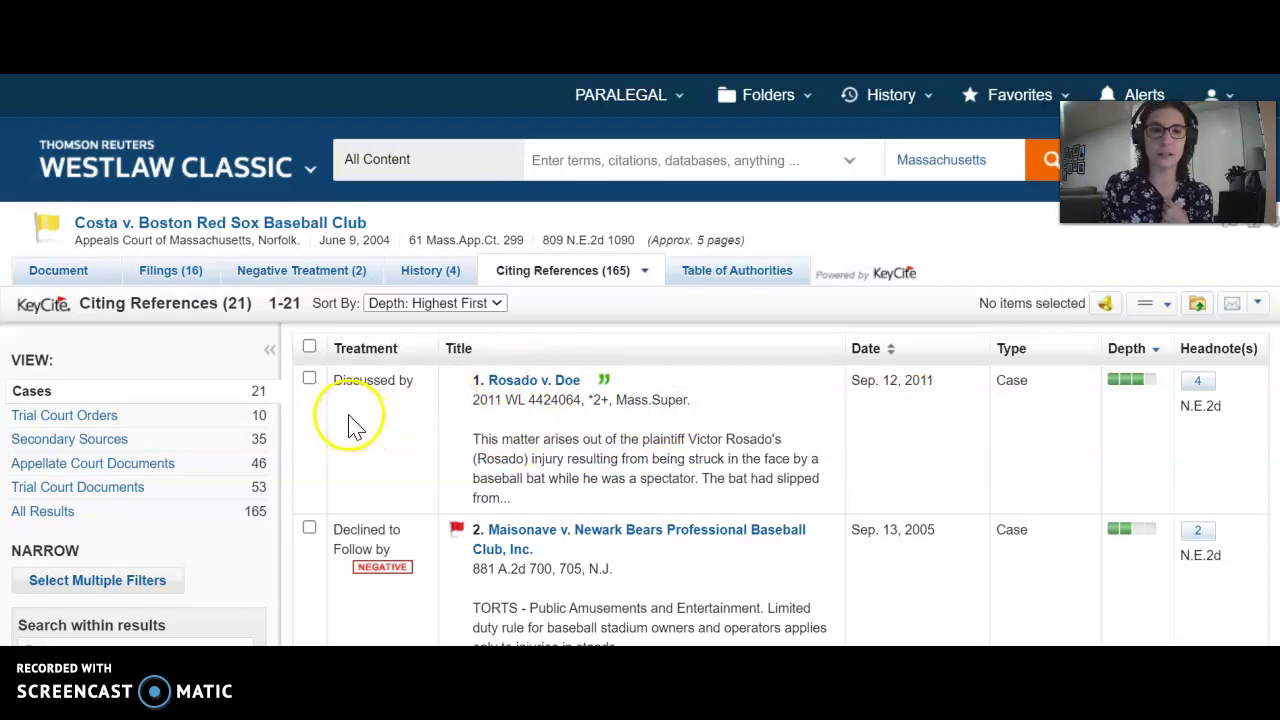
pyautogui.scroll(-1, 394, 411)
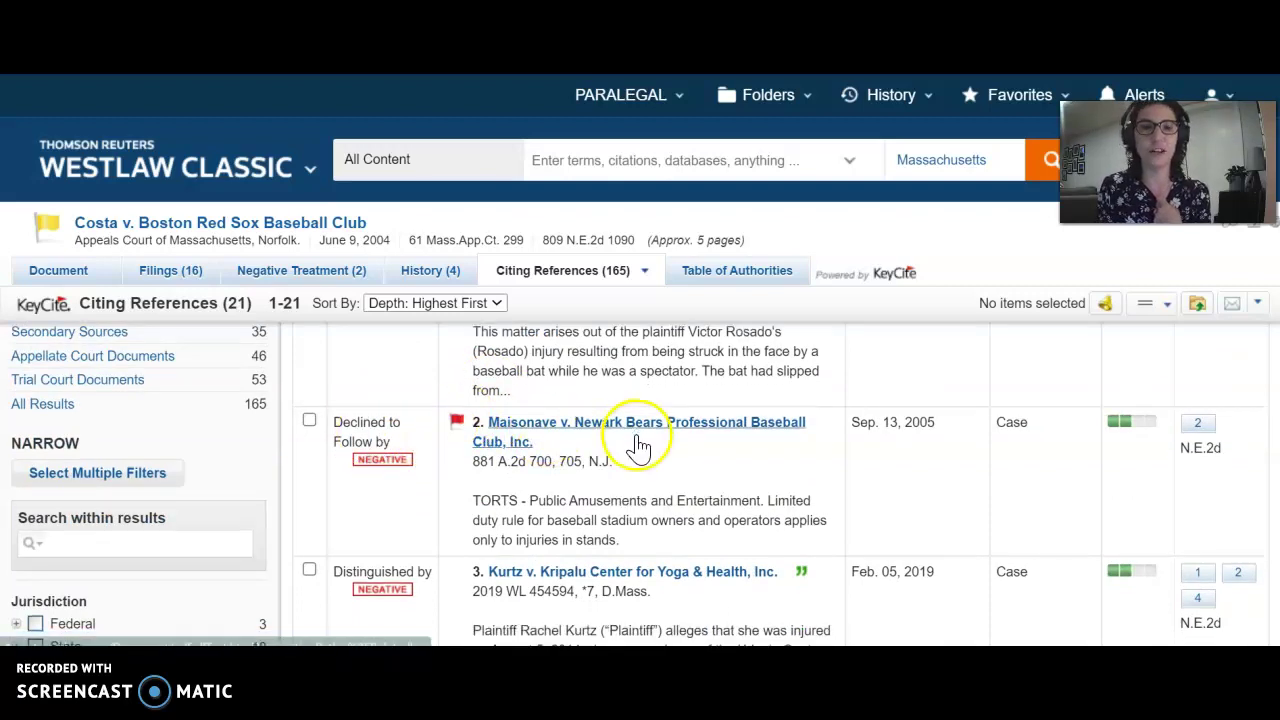
pyautogui.scroll(-1, 634, 437)
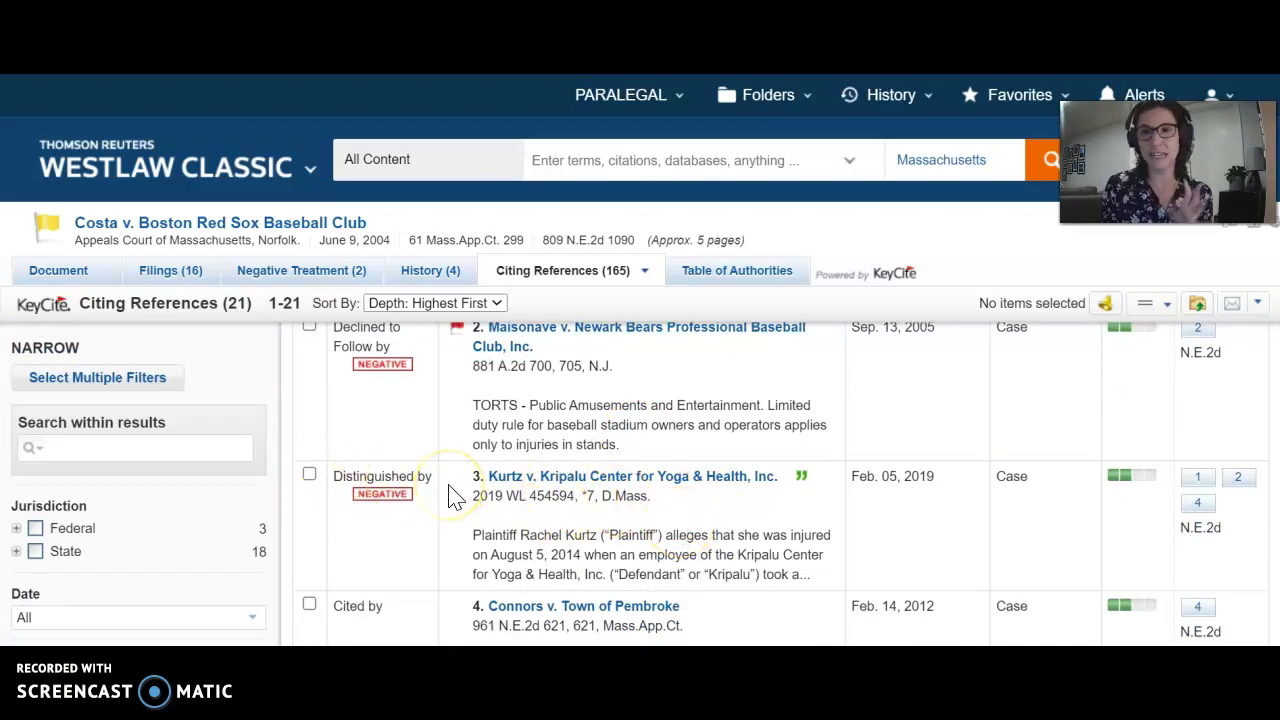
pyautogui.scroll(-1, 450, 492)
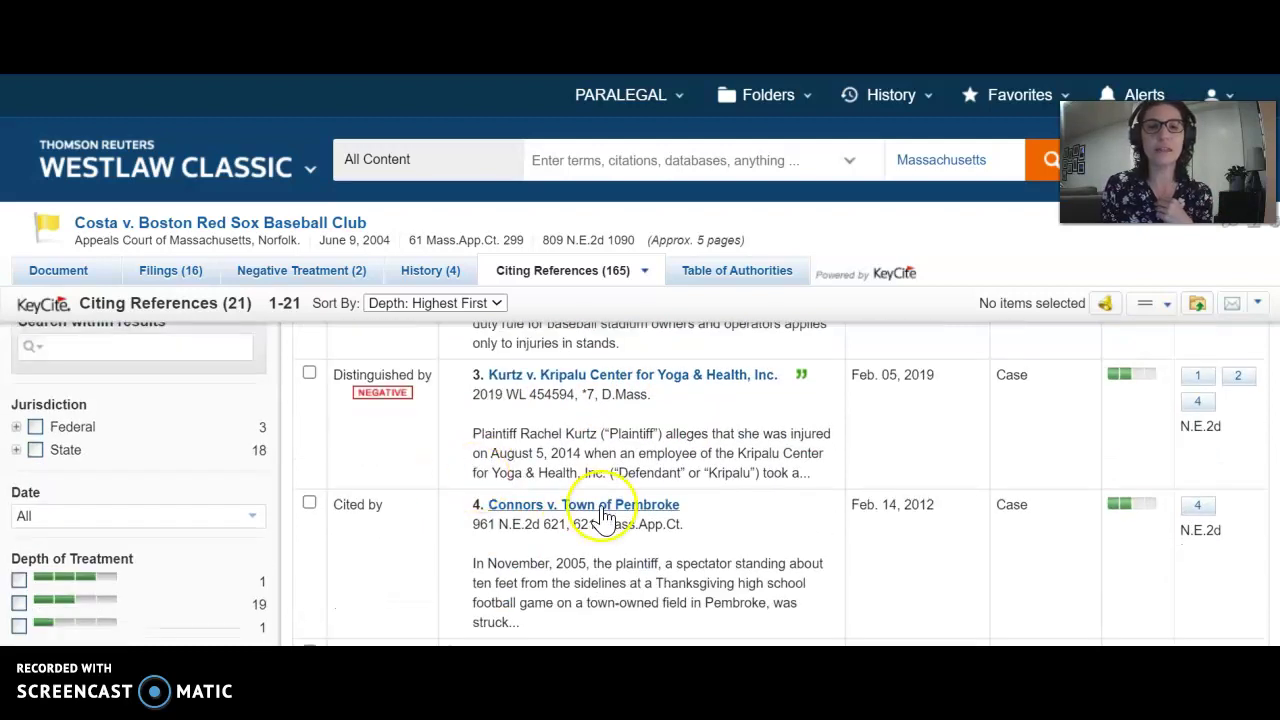
pyautogui.scroll(-1, 680, 520)
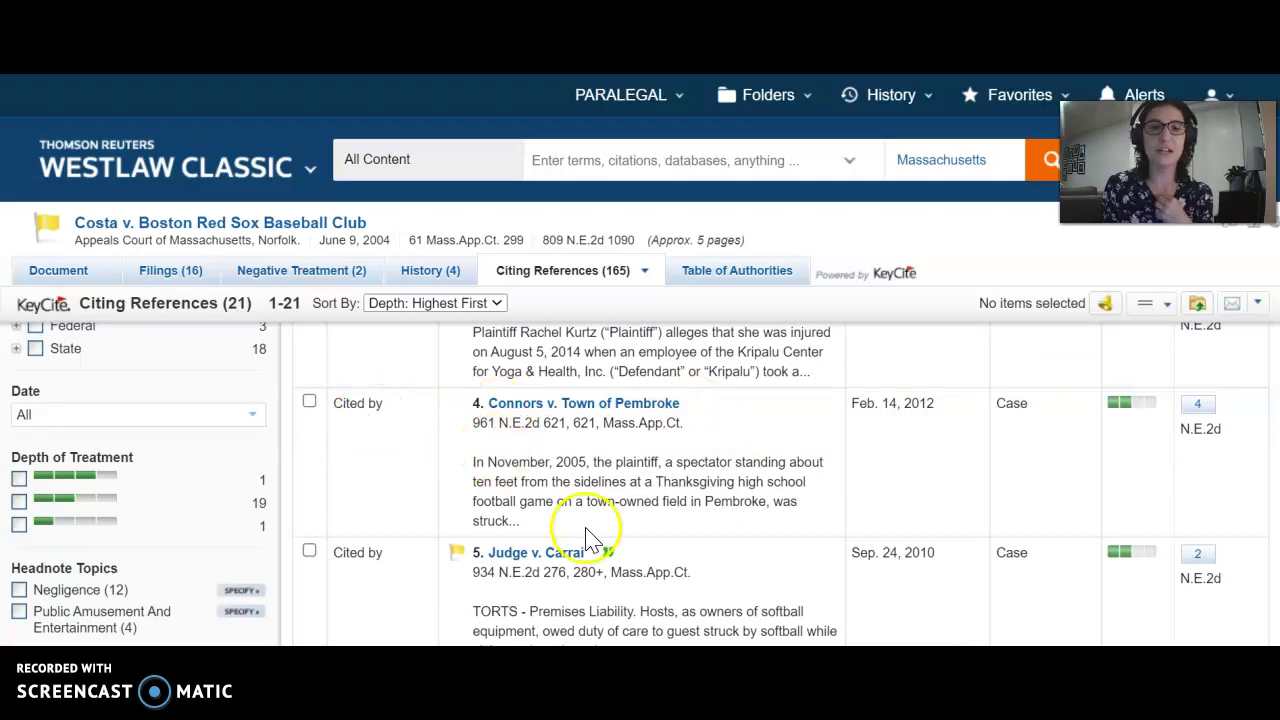
pyautogui.scroll(-1, 586, 532)
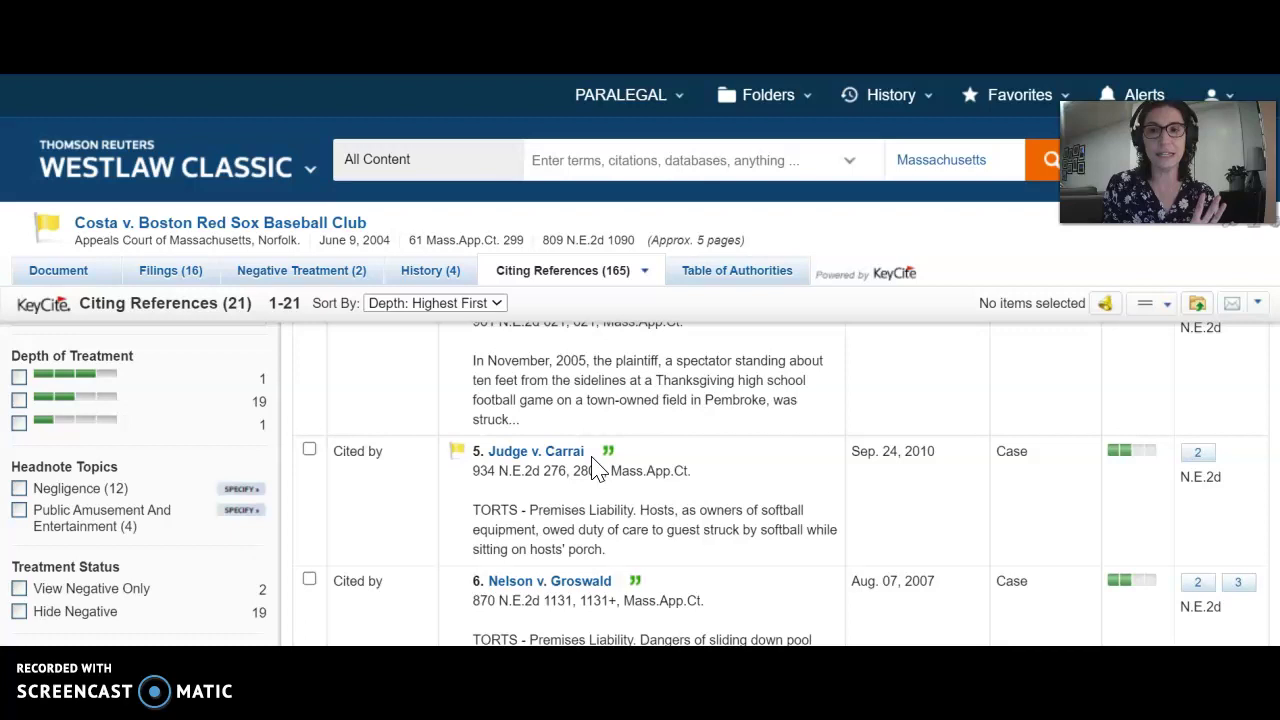
pyautogui.click(456, 455)
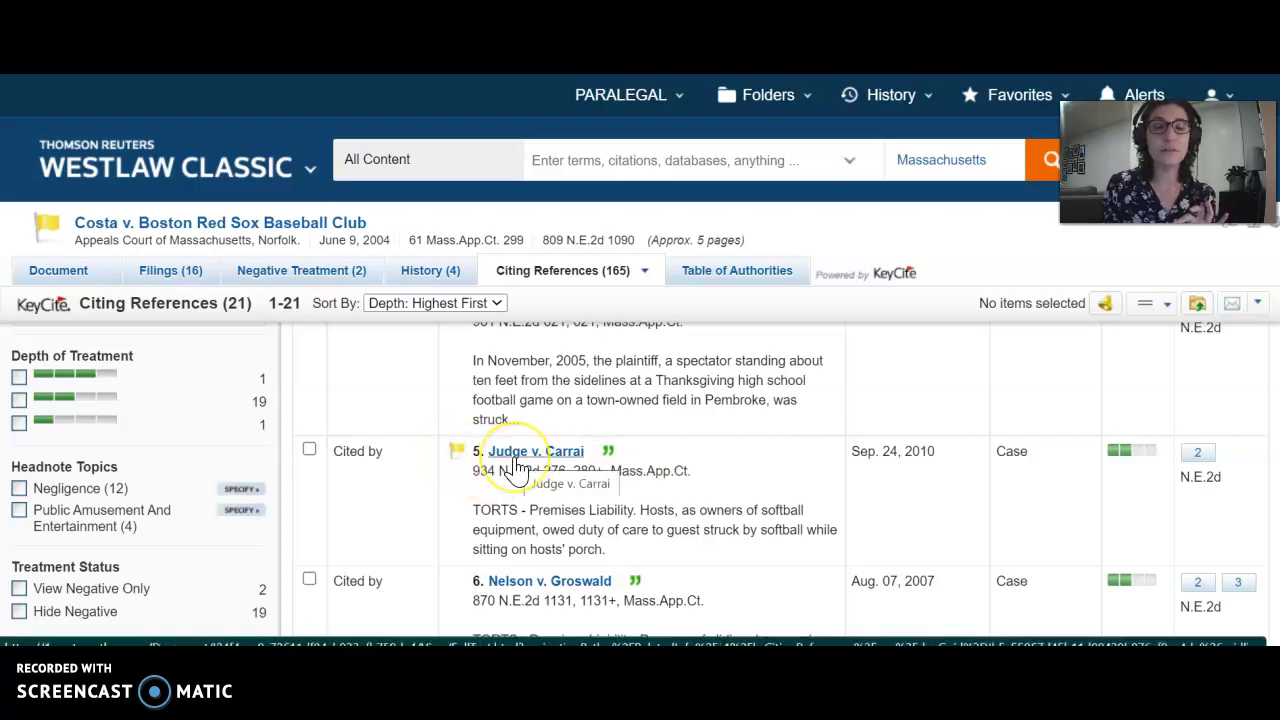
pyautogui.click(456, 452)
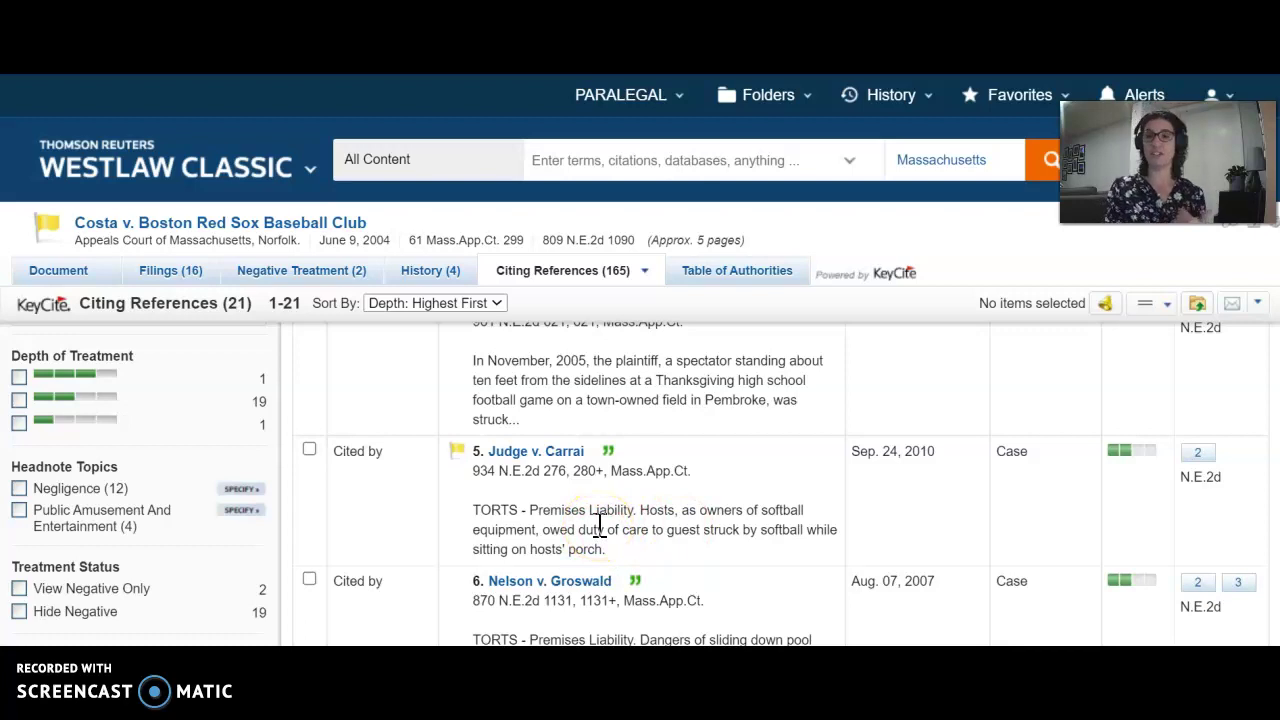
pyautogui.scroll(6, 594, 520)
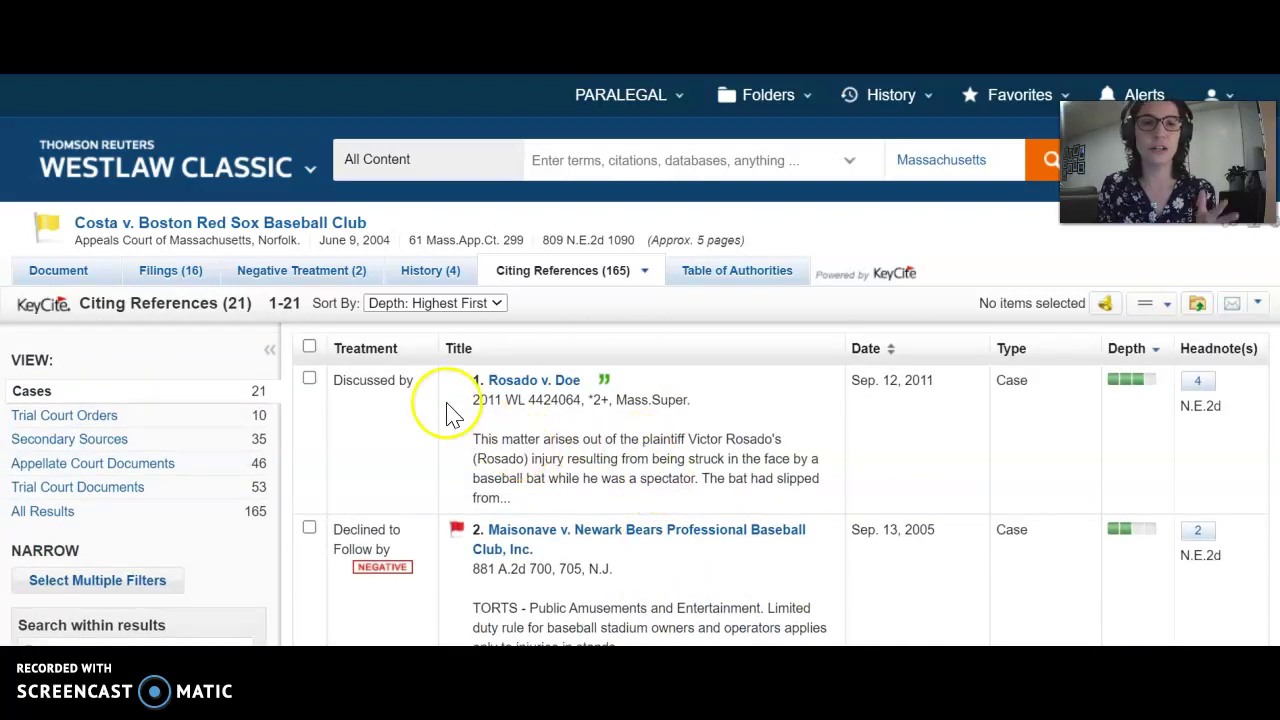
pyautogui.scroll(-3, 615, 442)
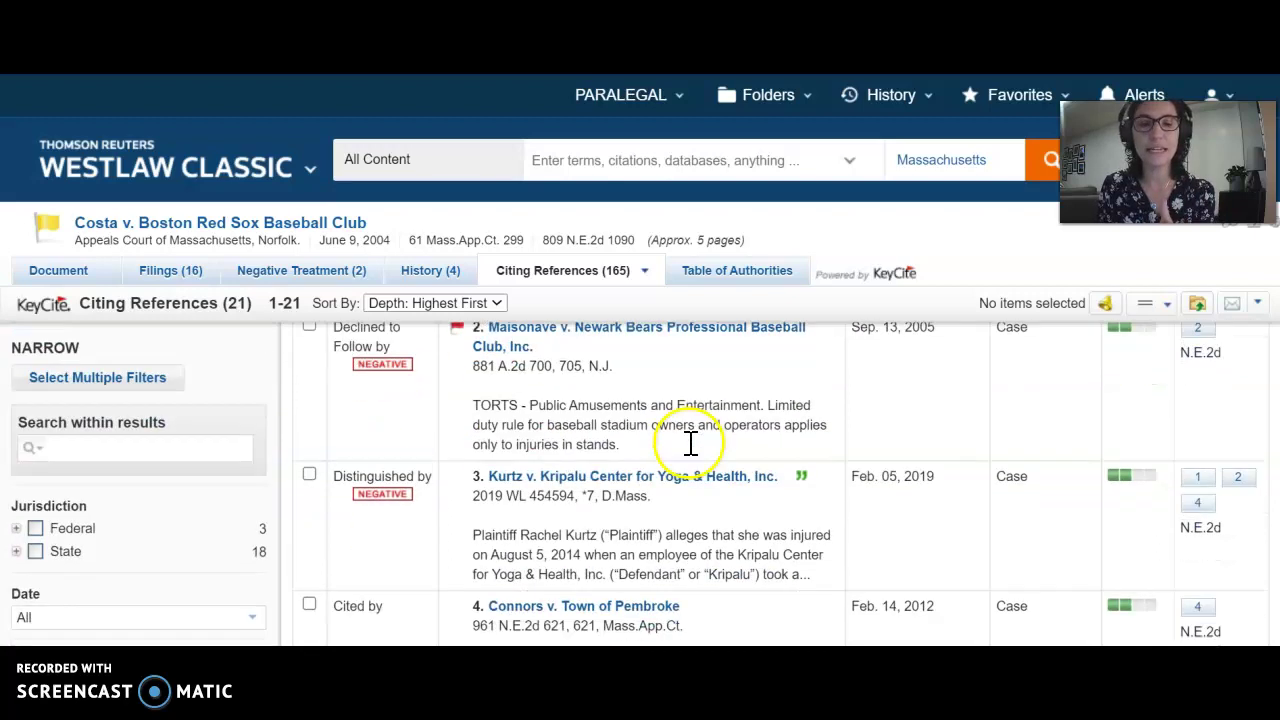
pyautogui.scroll(-1, 712, 534)
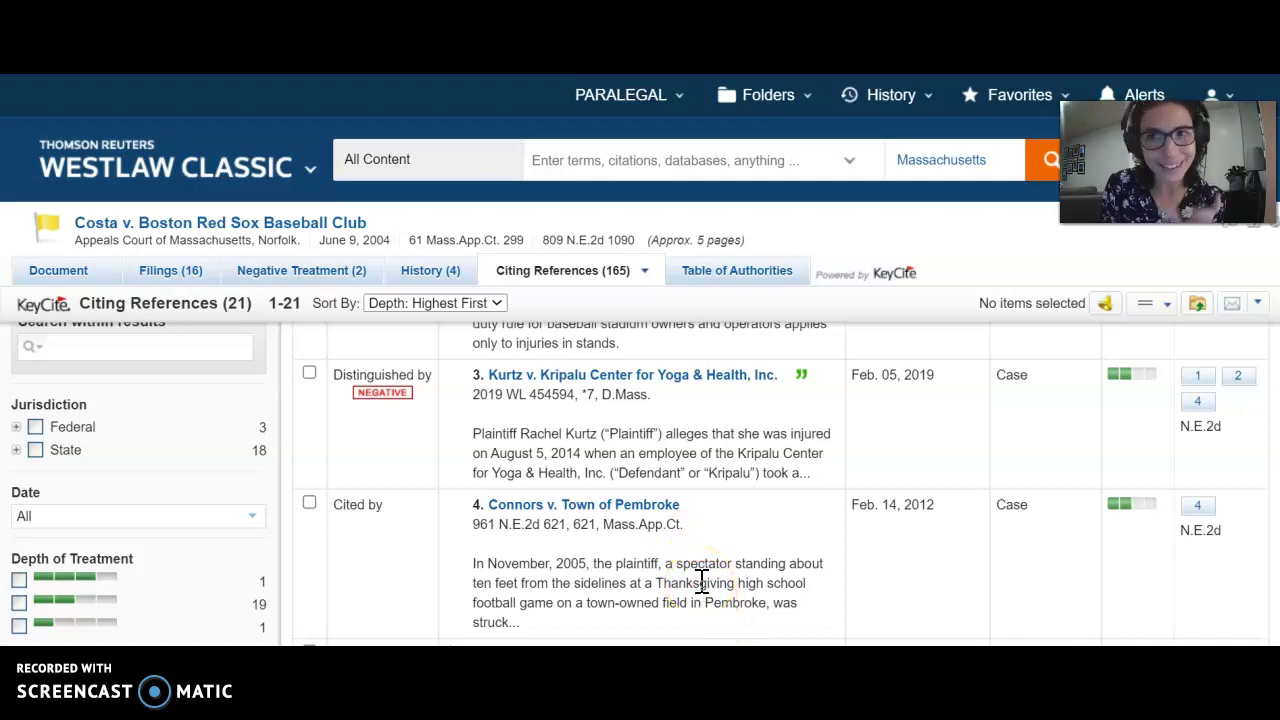
pyautogui.scroll(5, 702, 580)
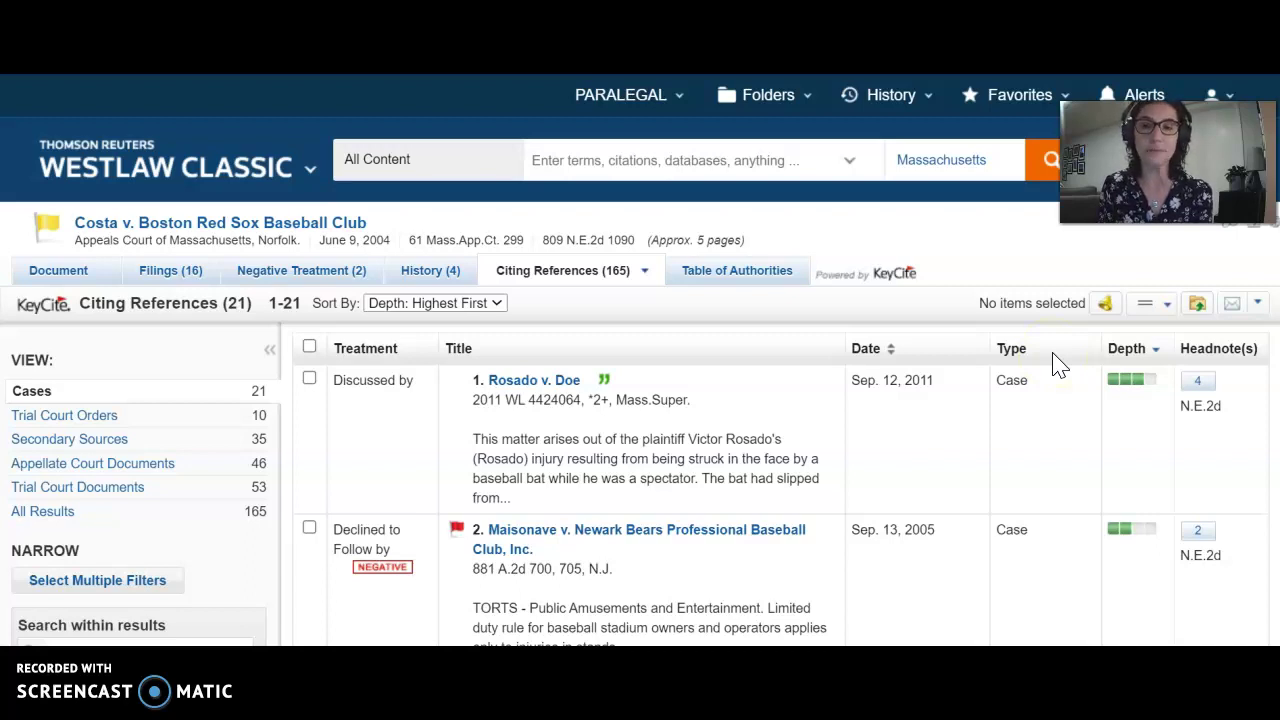
pyautogui.click(1060, 400)
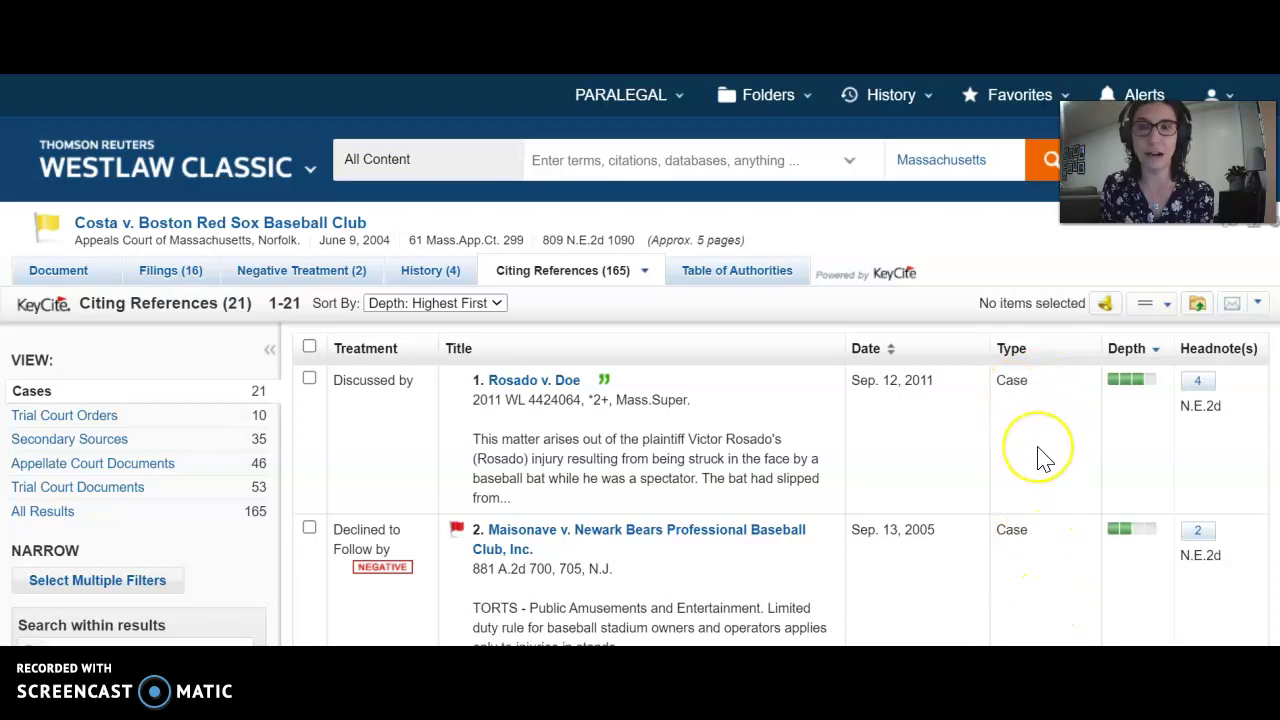
pyautogui.click(1235, 444)
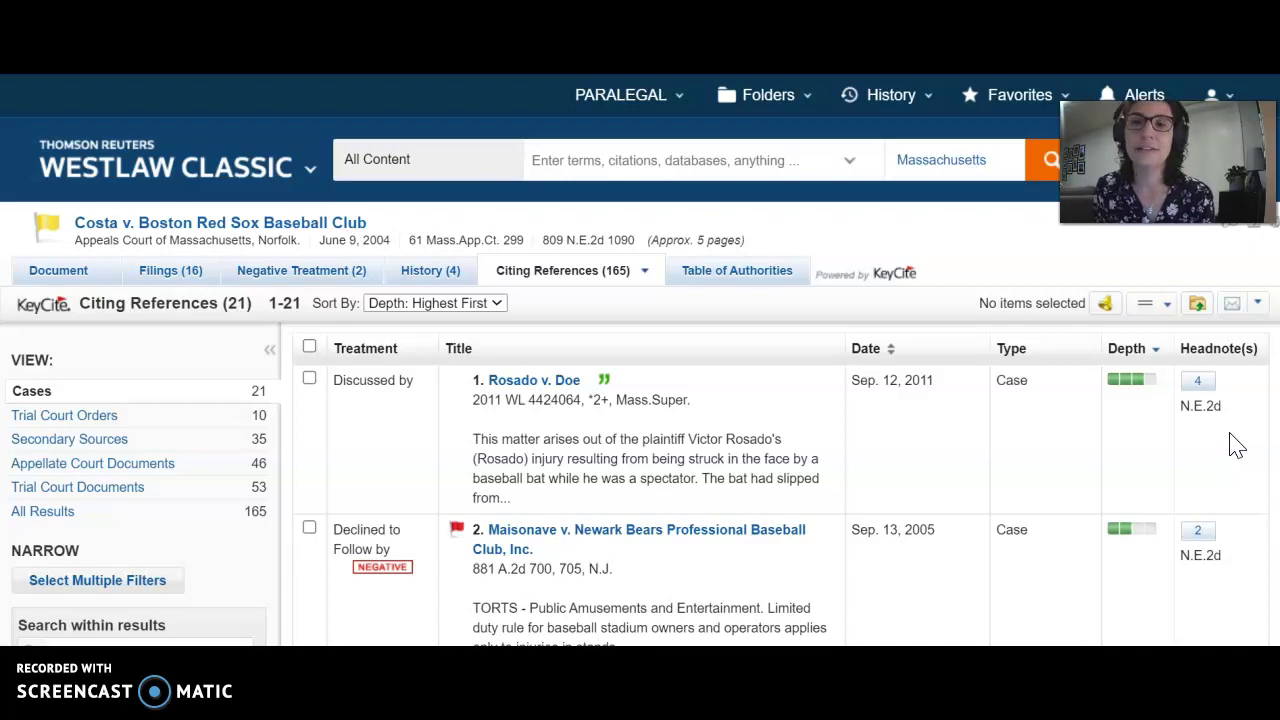
pyautogui.click(1134, 376)
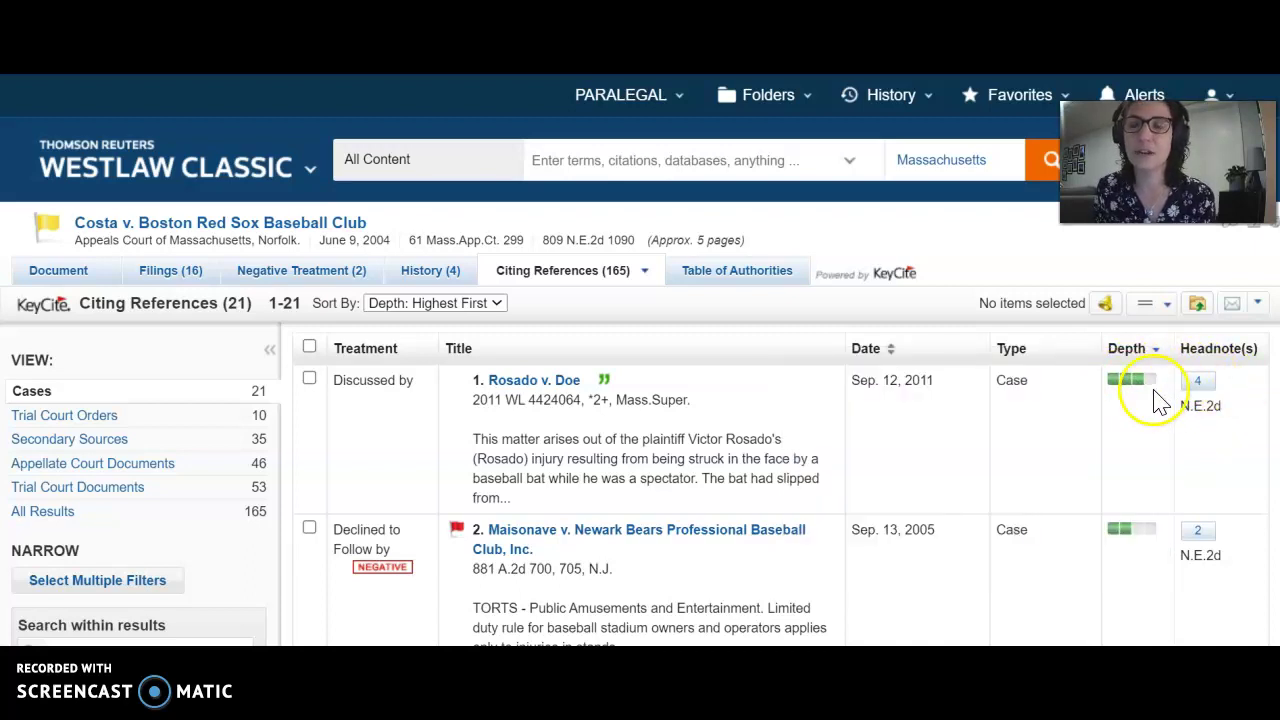
pyautogui.click(1153, 417)
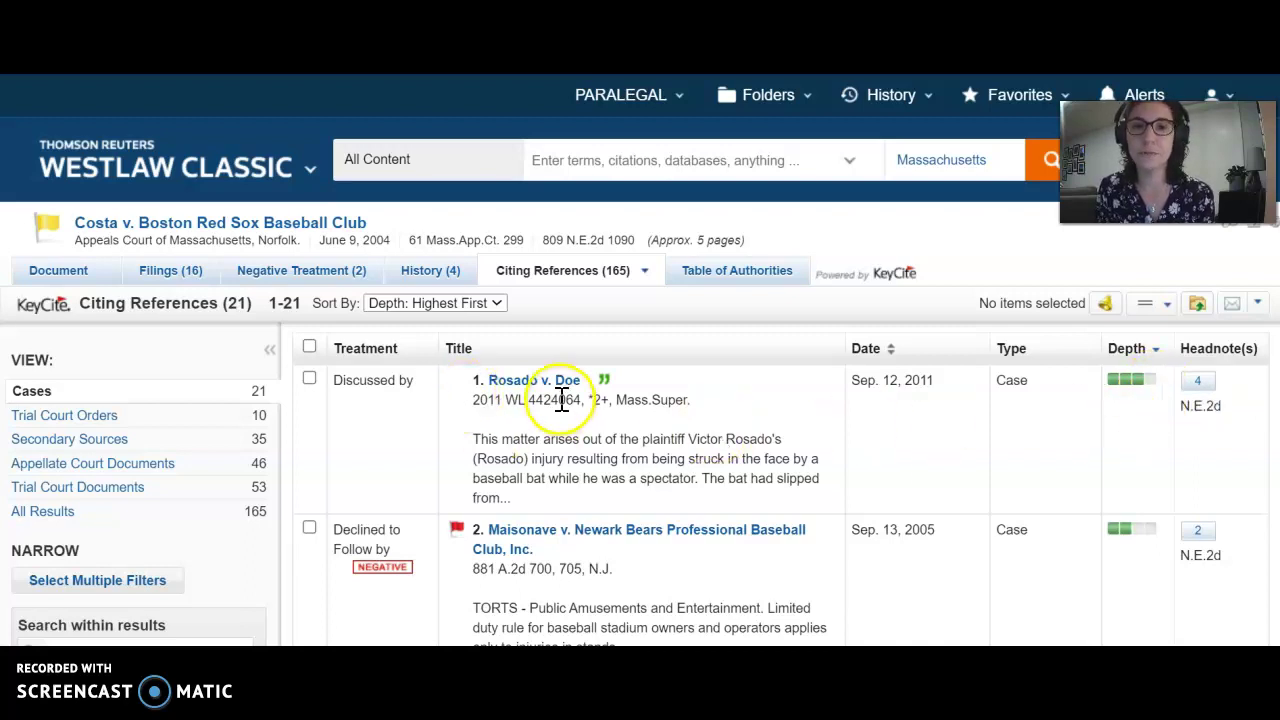
pyautogui.click(1125, 418)
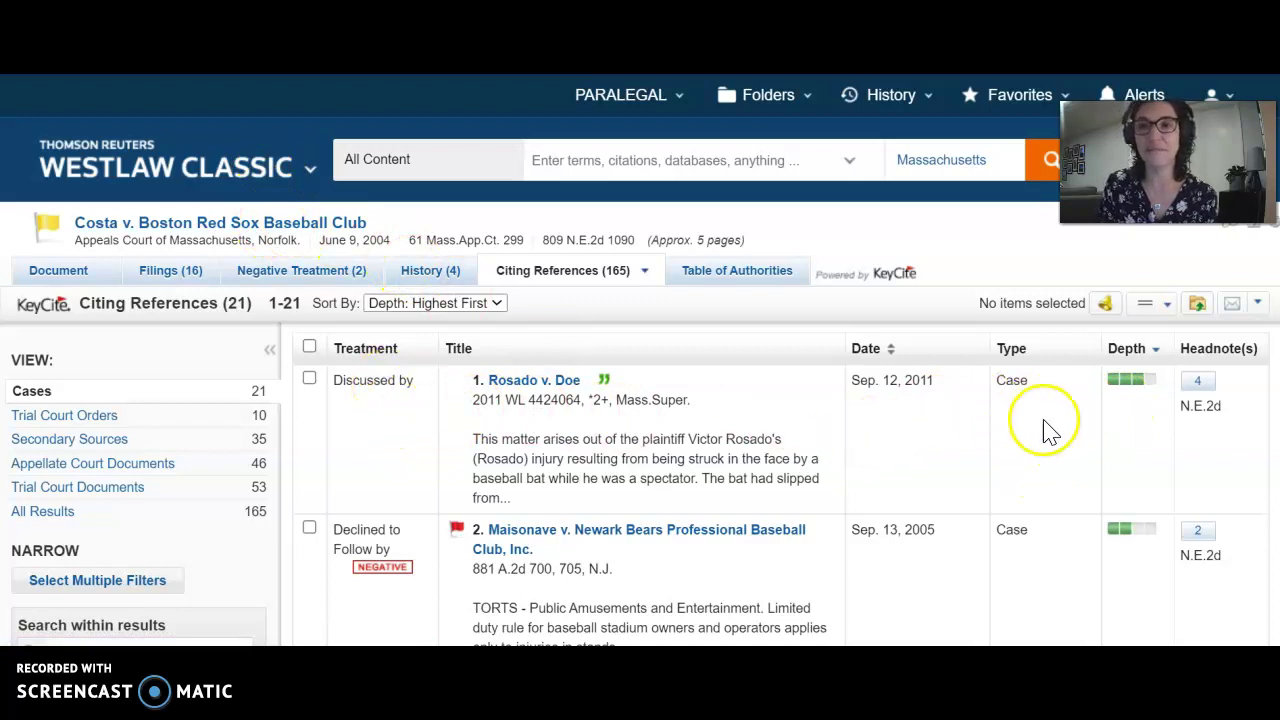
pyautogui.scroll(-3, 1150, 410)
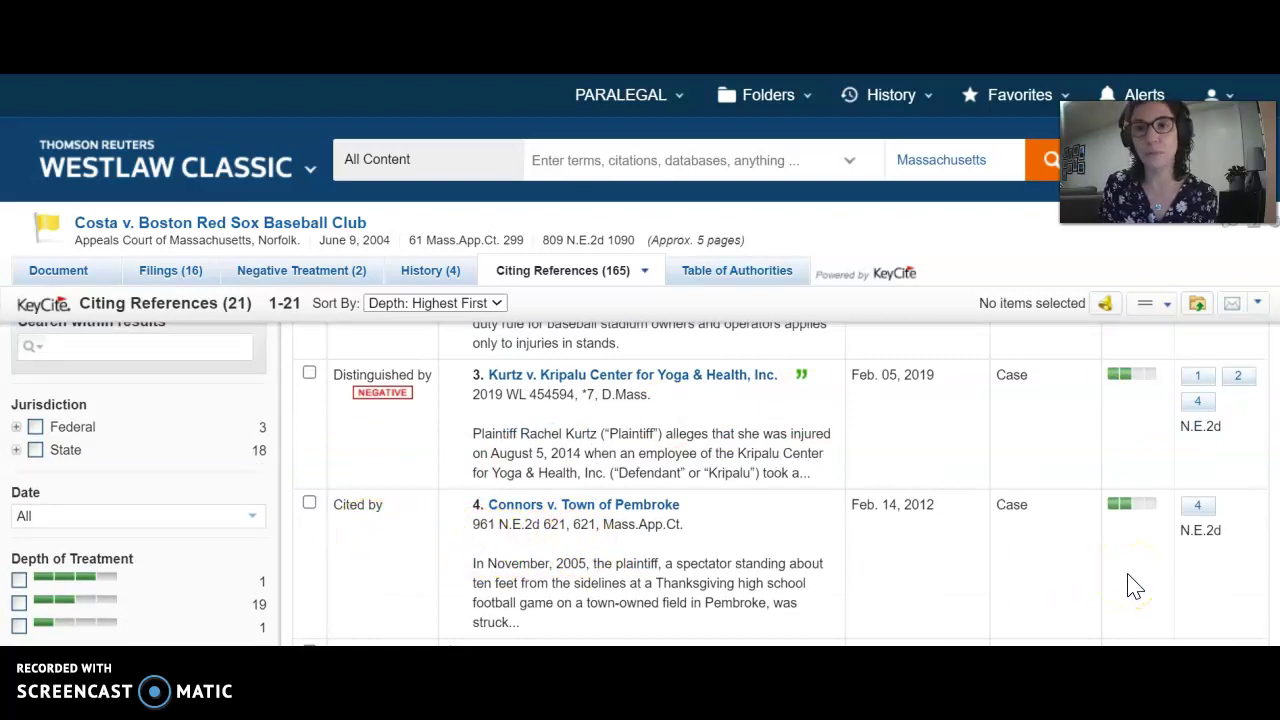
pyautogui.scroll(-15, 640, 480)
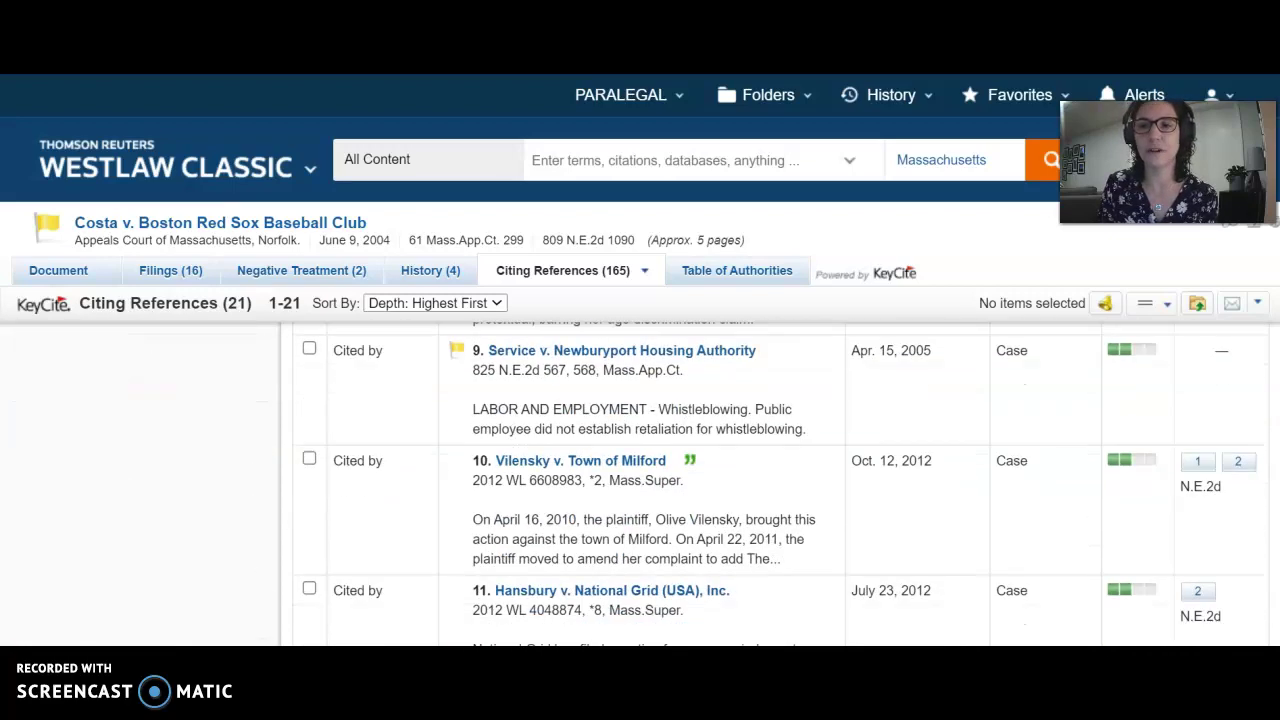
pyautogui.scroll(-5, 1052, 428)
pyautogui.scroll(20, 1052, 428)
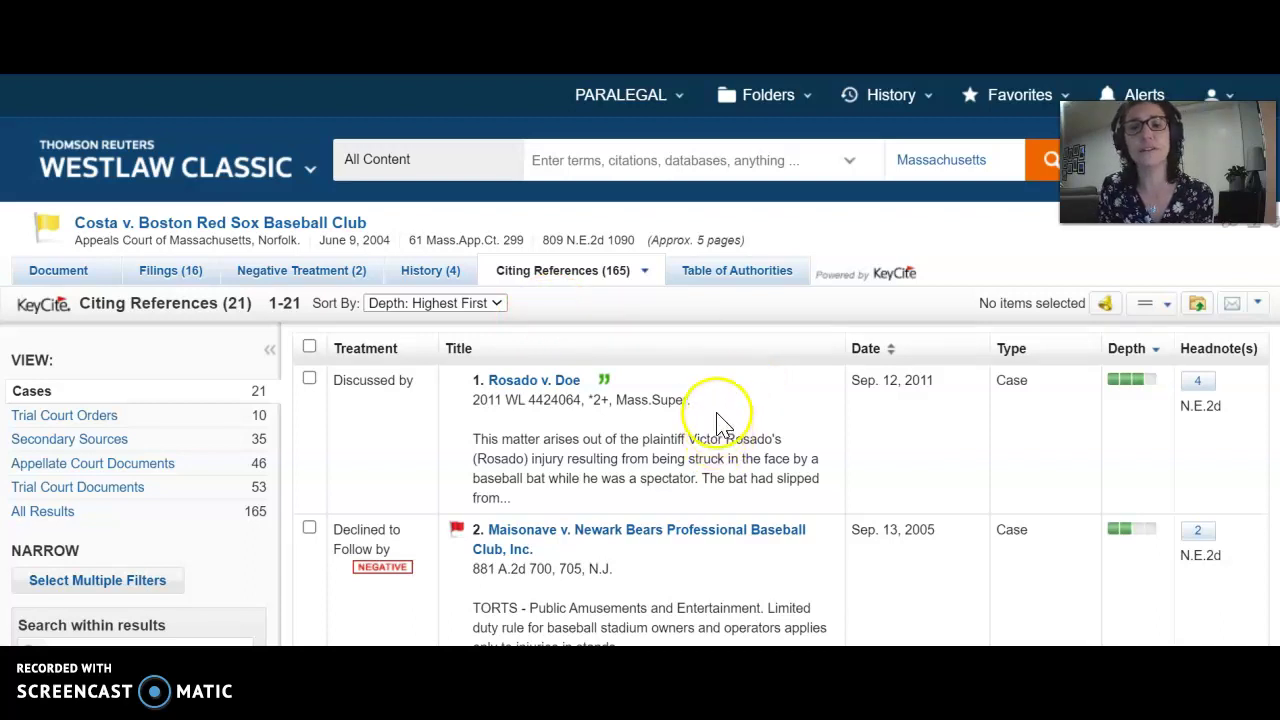
pyautogui.moveTo(690, 405); pyautogui.dragTo(477, 405)
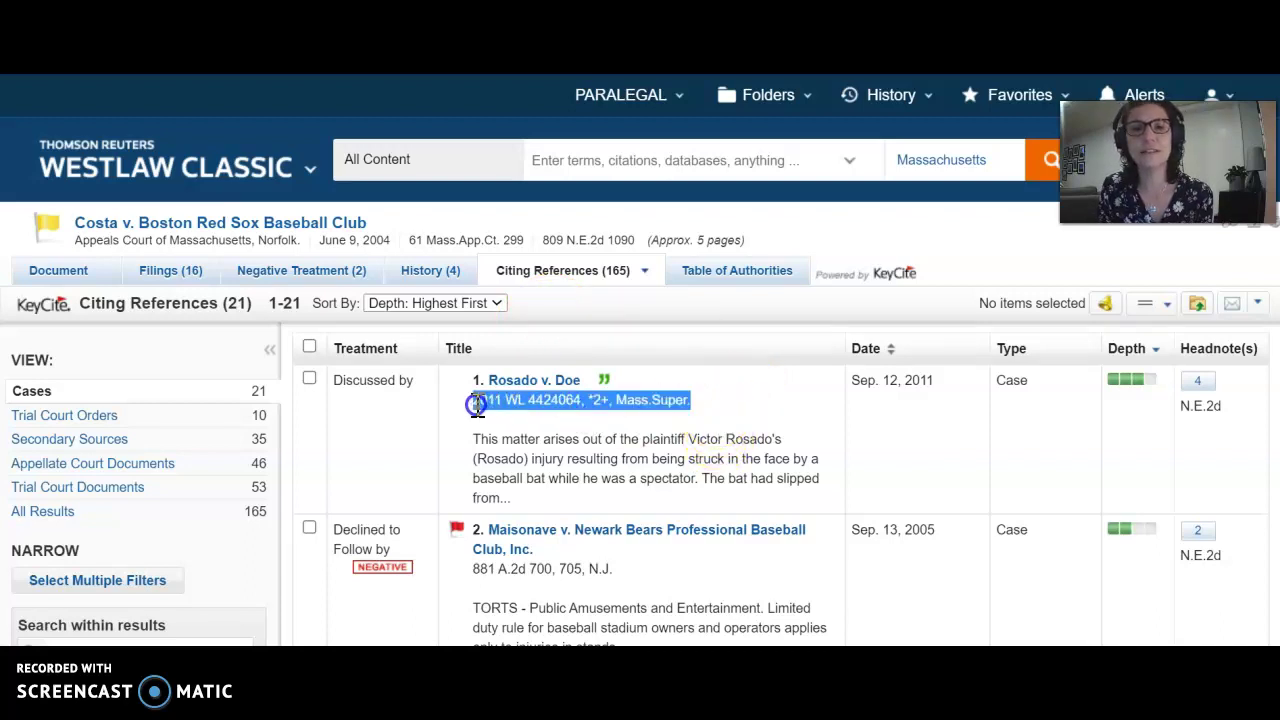
pyautogui.click(690, 443)
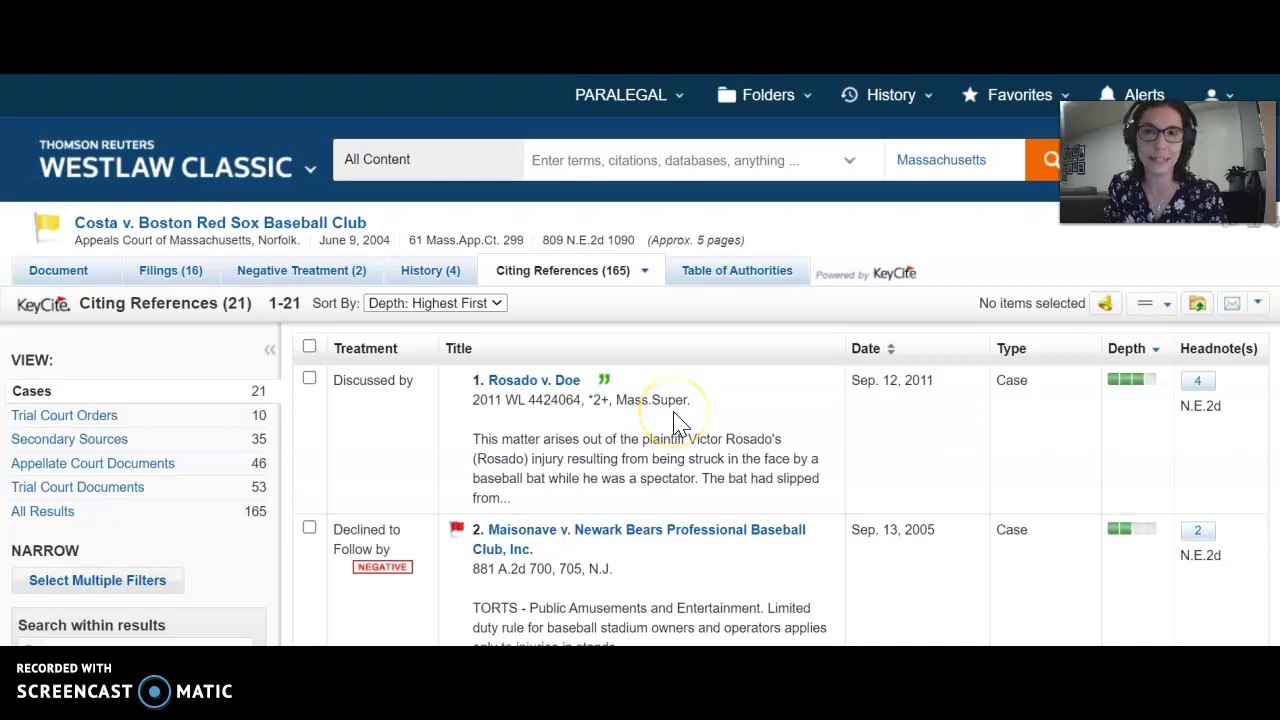
pyautogui.scroll(-1, 695, 435)
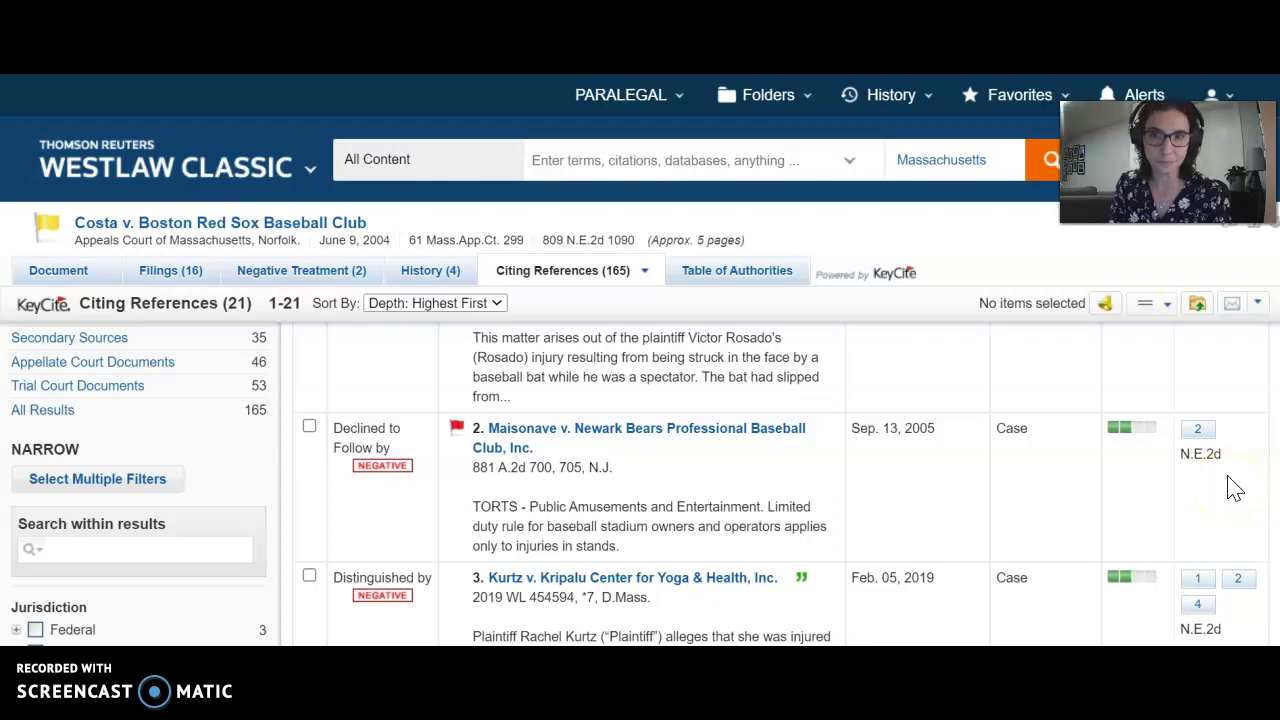
pyautogui.scroll(1, 748, 506)
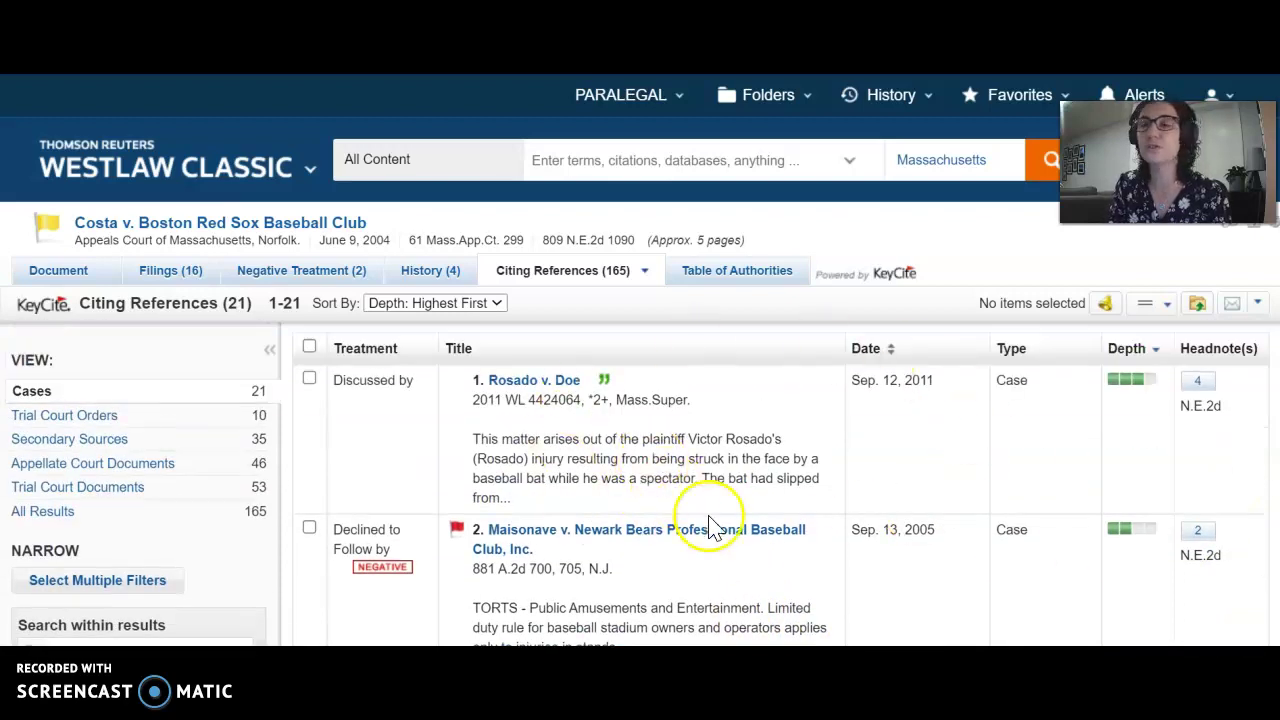
# Sort Costa's 21 citing cases by Court Level, with Gorfinkle v. U.S. Airways leading
pyautogui.click(499, 302)
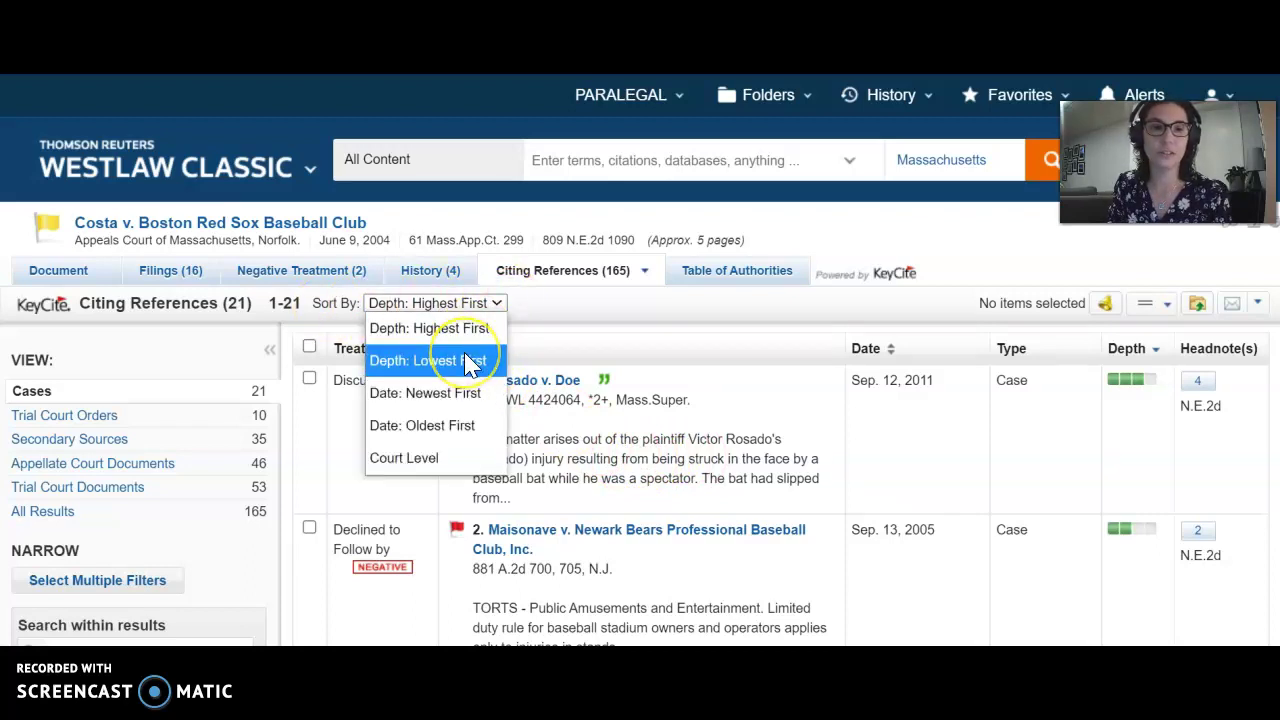
pyautogui.click(443, 456)
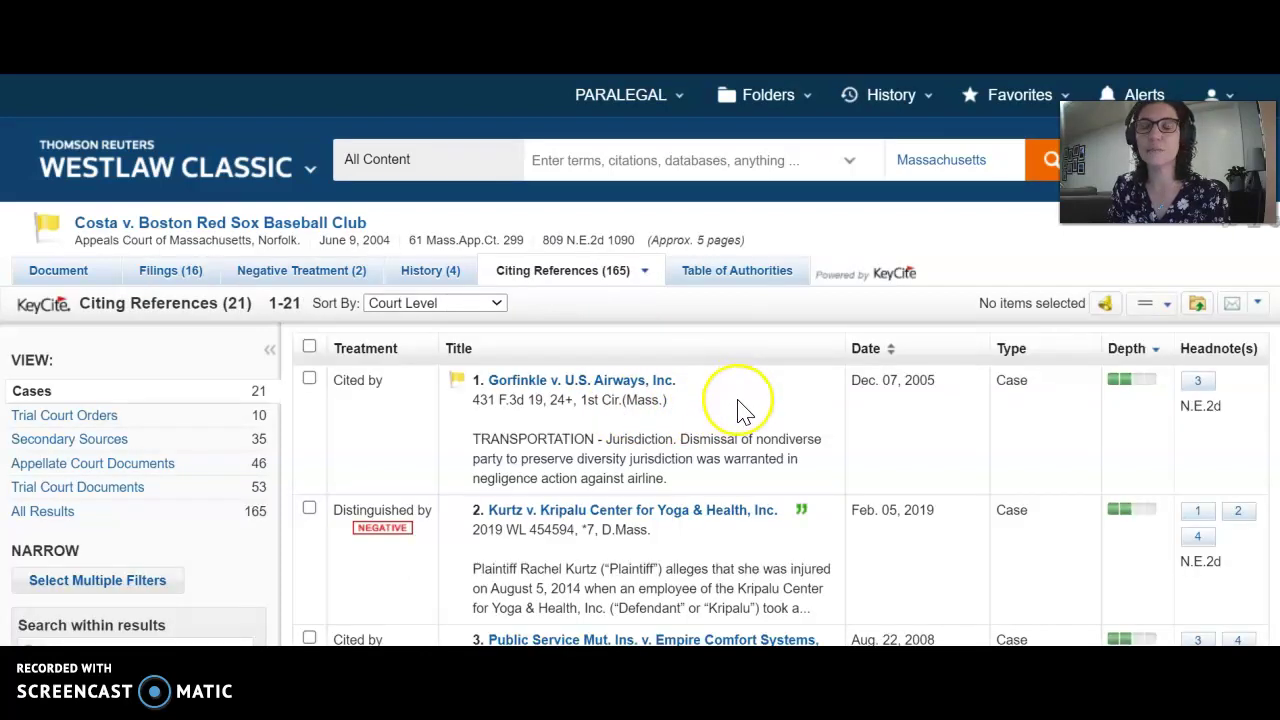
pyautogui.scroll(-1, 740, 405)
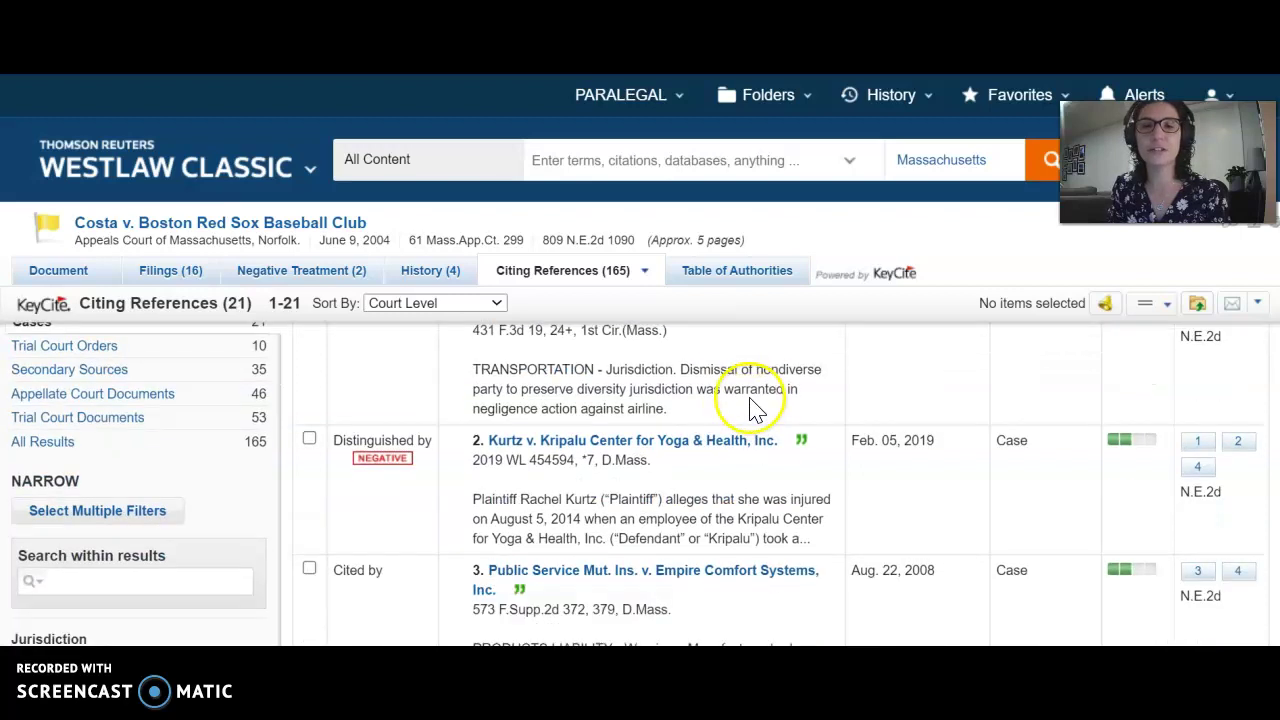
pyautogui.scroll(1, 733, 357)
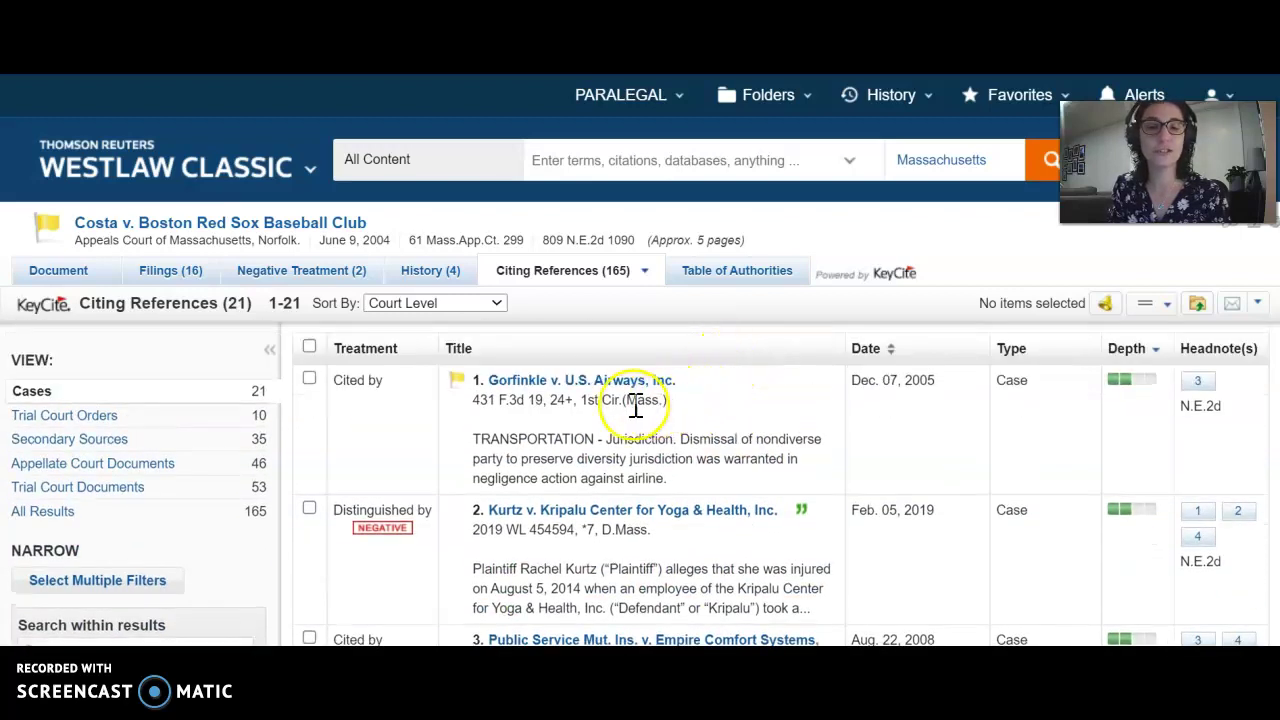
pyautogui.scroll(-1, 740, 400)
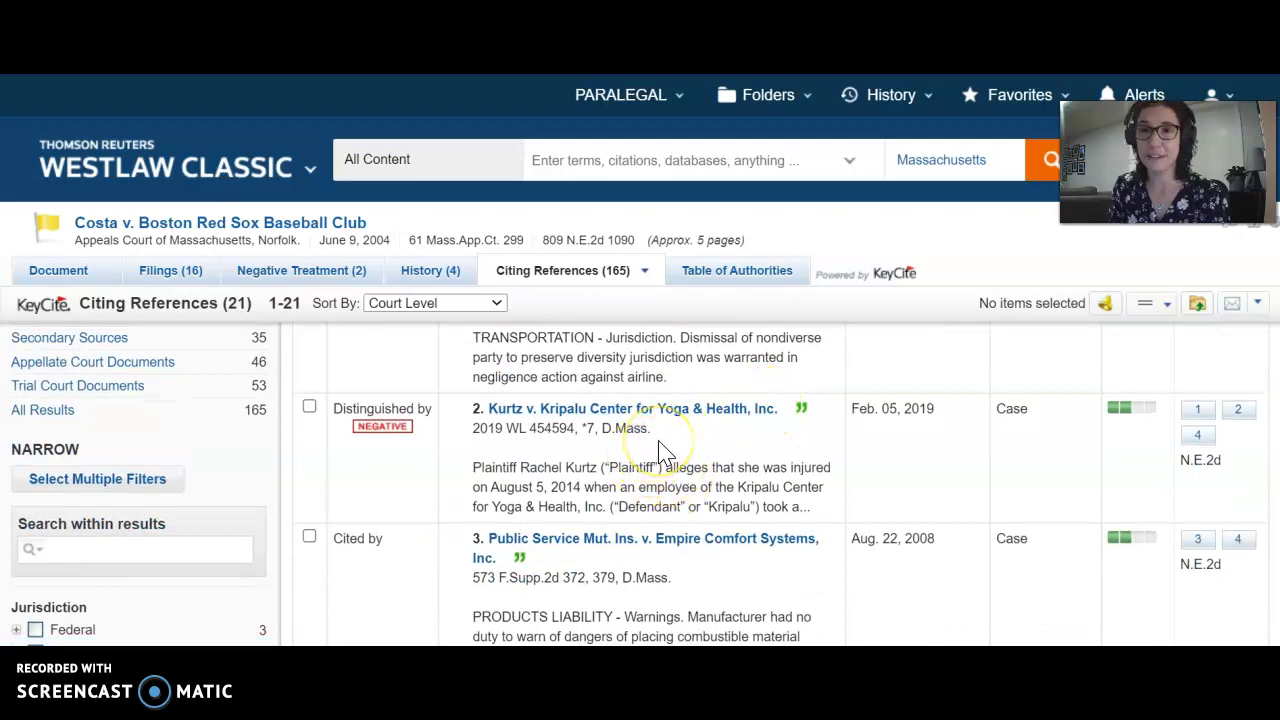
pyautogui.scroll(-1, 690, 468)
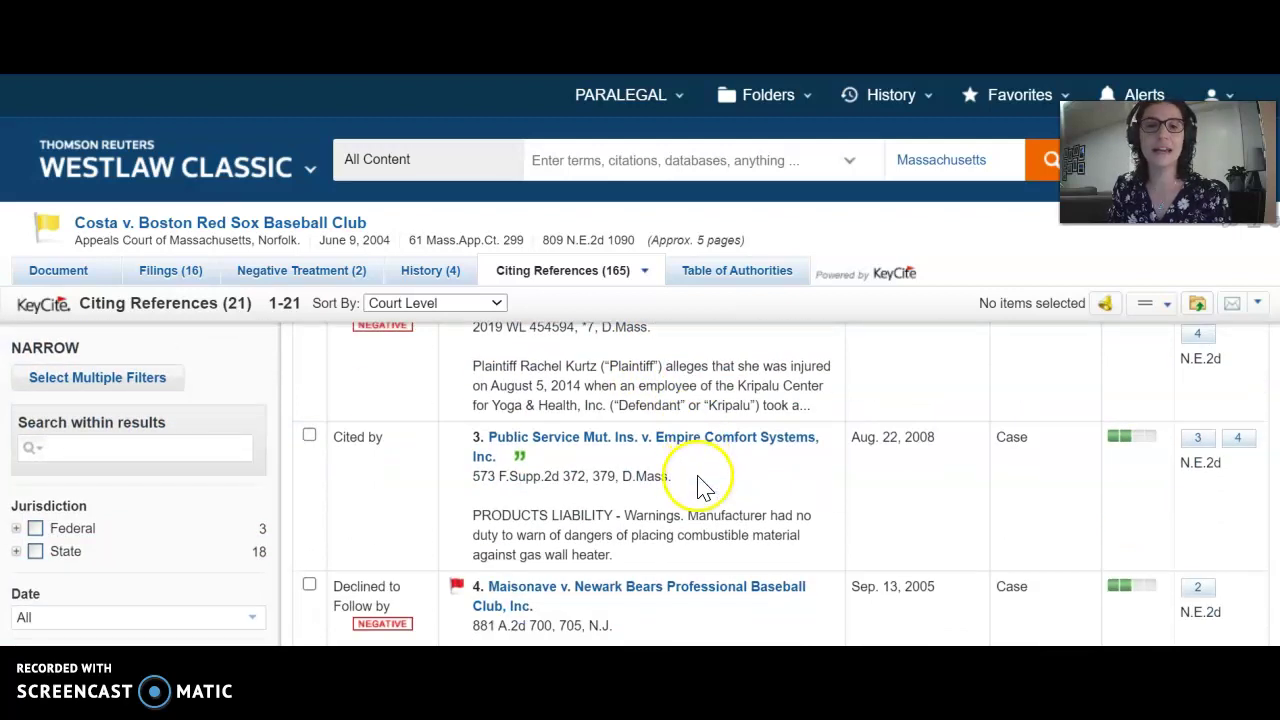
pyautogui.scroll(-2, 700, 487)
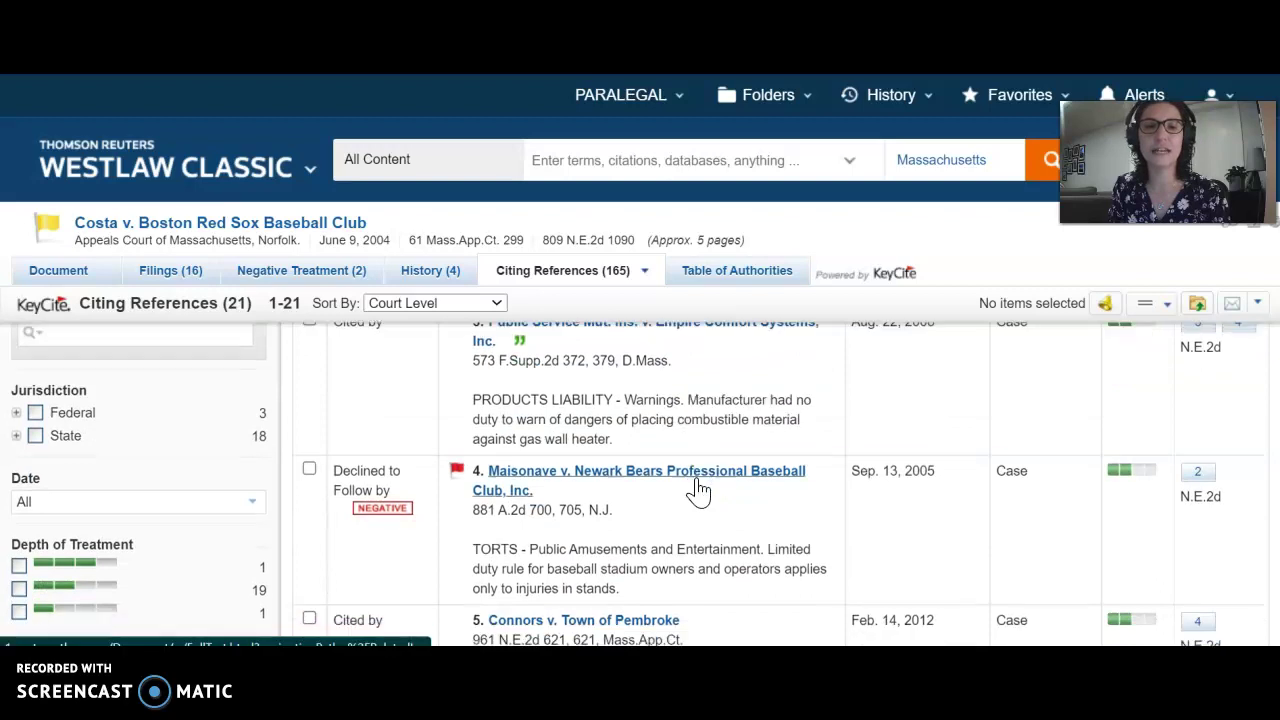
pyautogui.scroll(-1, 655, 455)
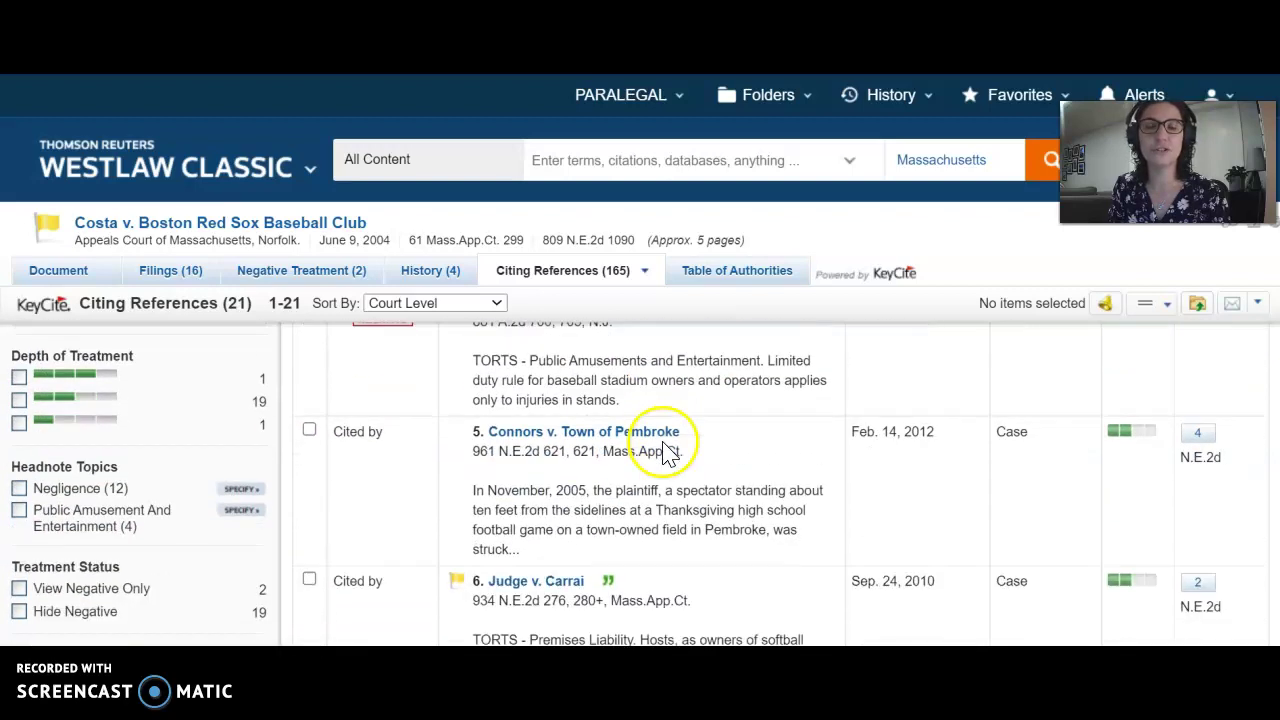
pyautogui.scroll(-1, 737, 457)
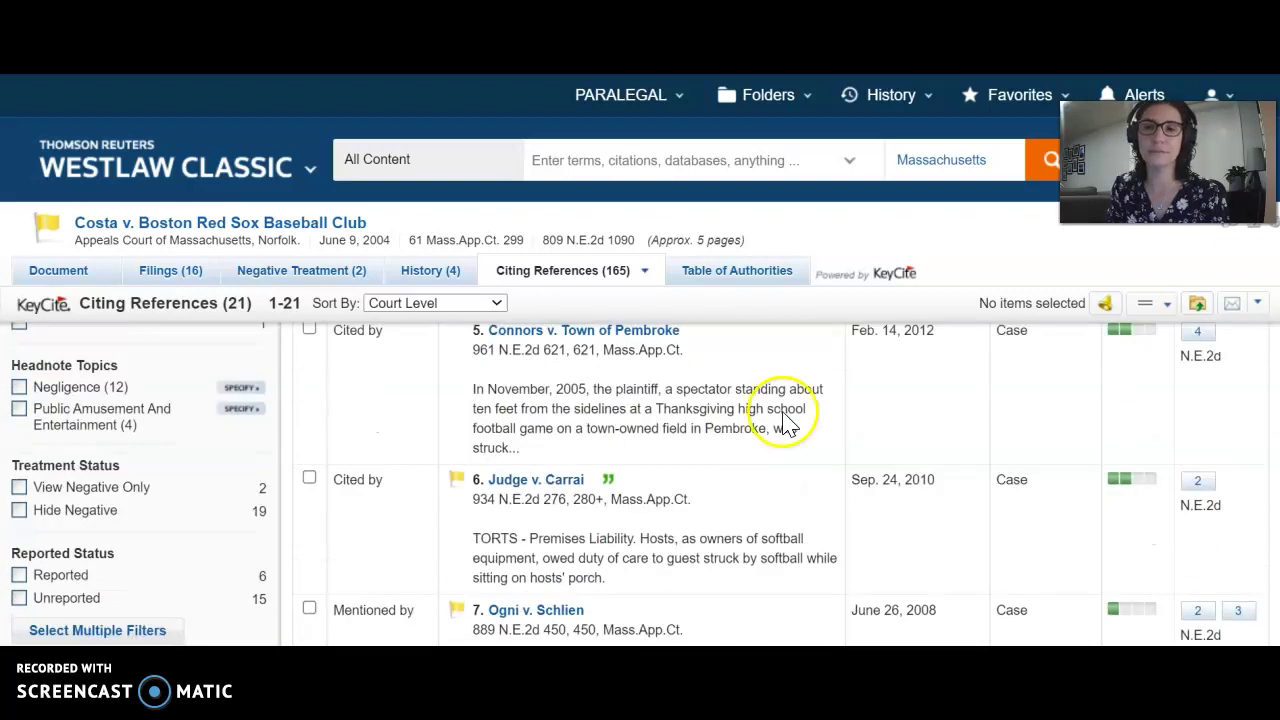
pyautogui.scroll(5, 527, 477)
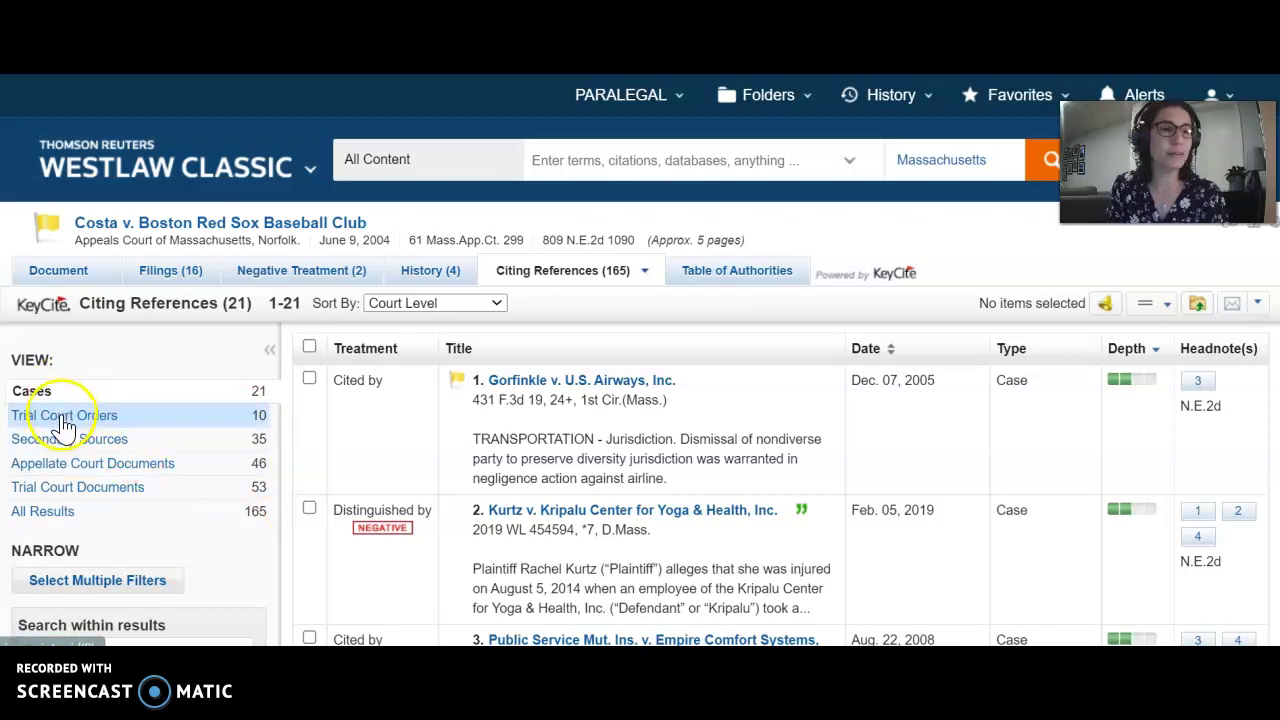
pyautogui.click(46, 515)
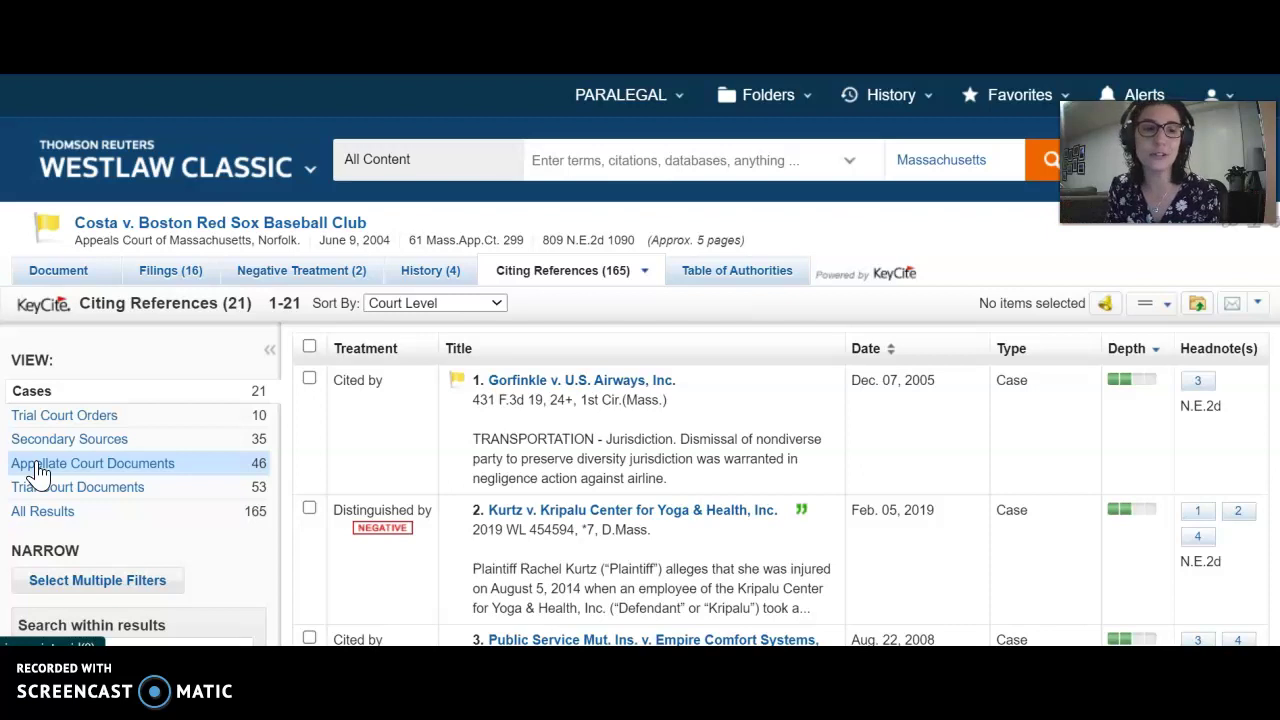
pyautogui.click(36, 463)
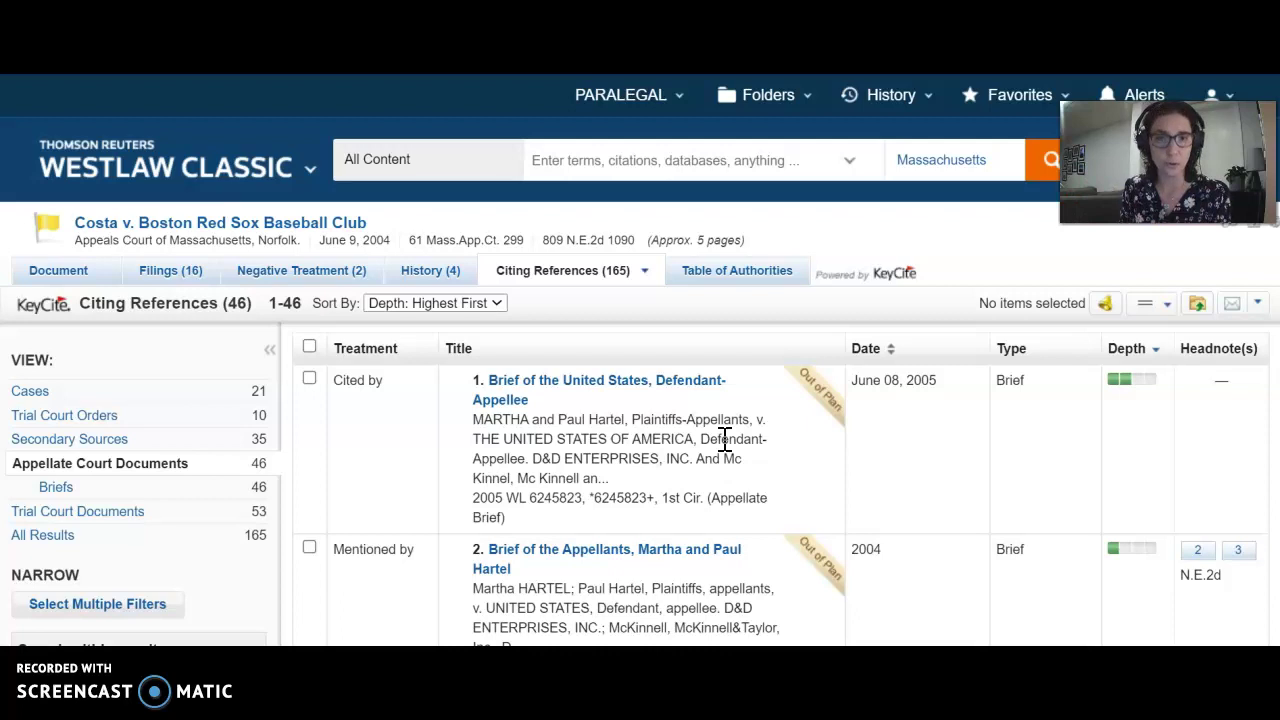
pyautogui.click(33, 395)
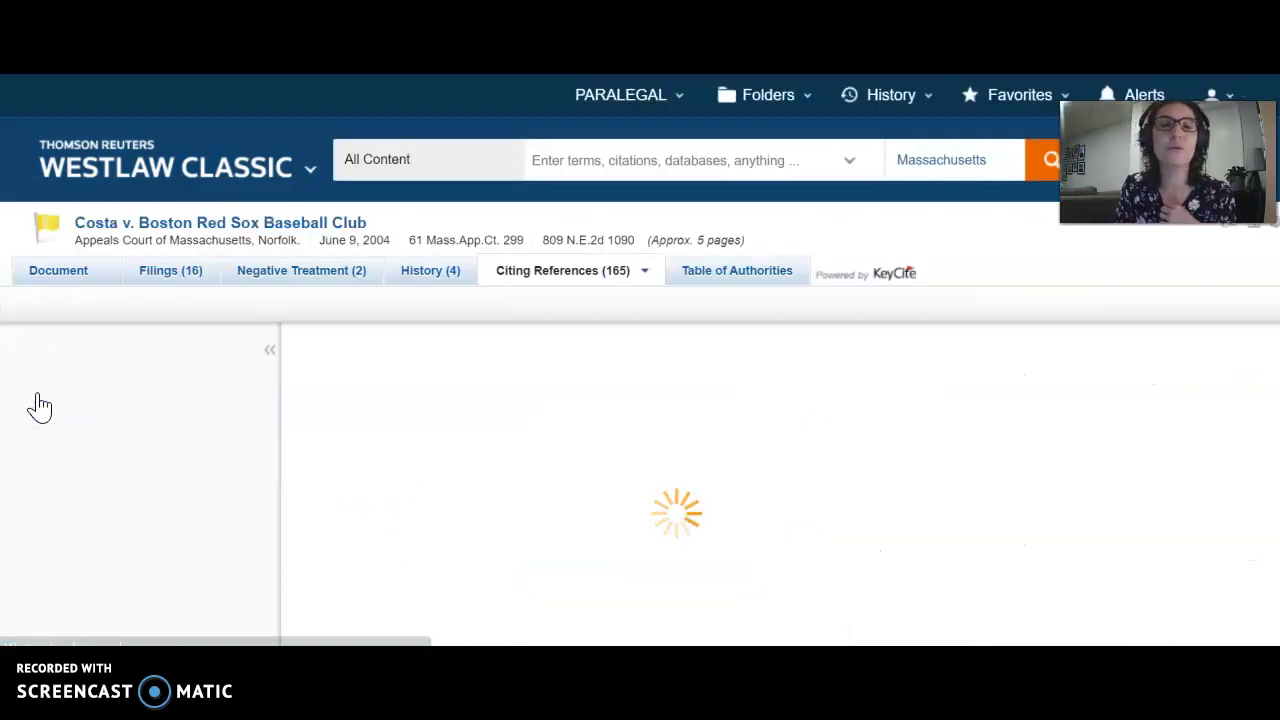
# Filter Costa's citing cases to State > Massachusetts > Mass.App.Ct., leaving 7 decisions
pyautogui.scroll(-3, 40, 400)
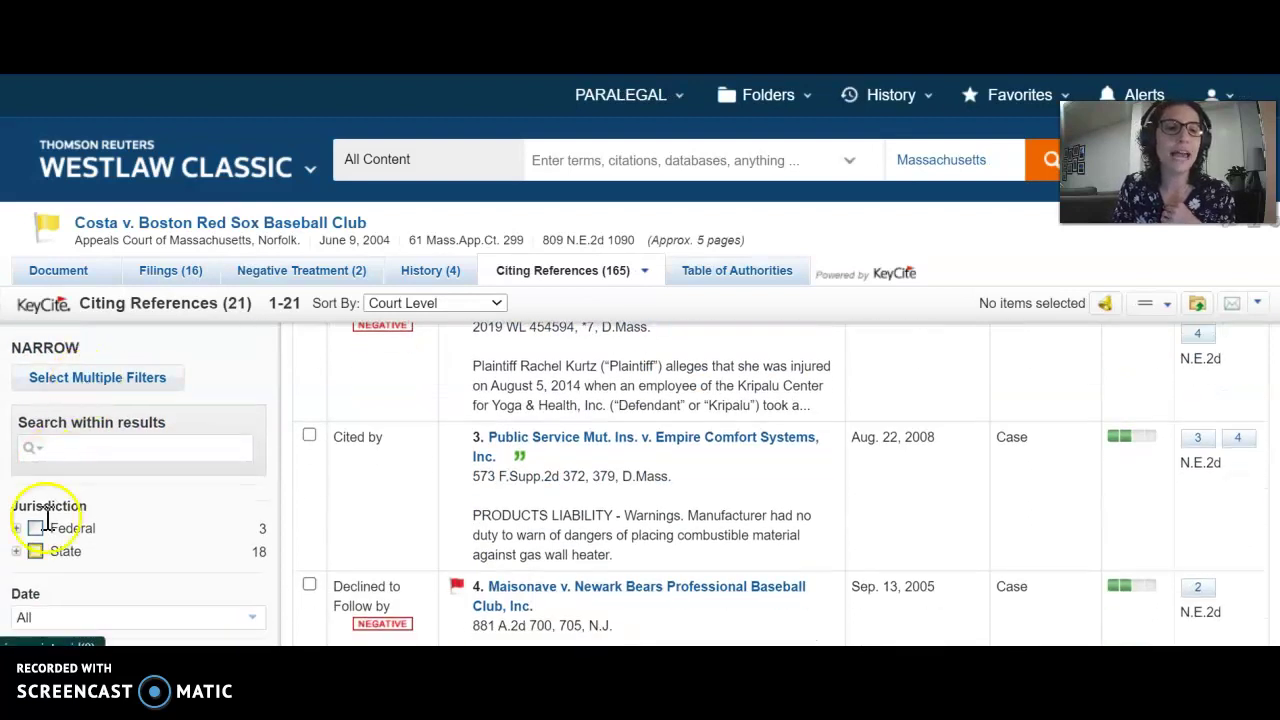
pyautogui.scroll(-1, 125, 545)
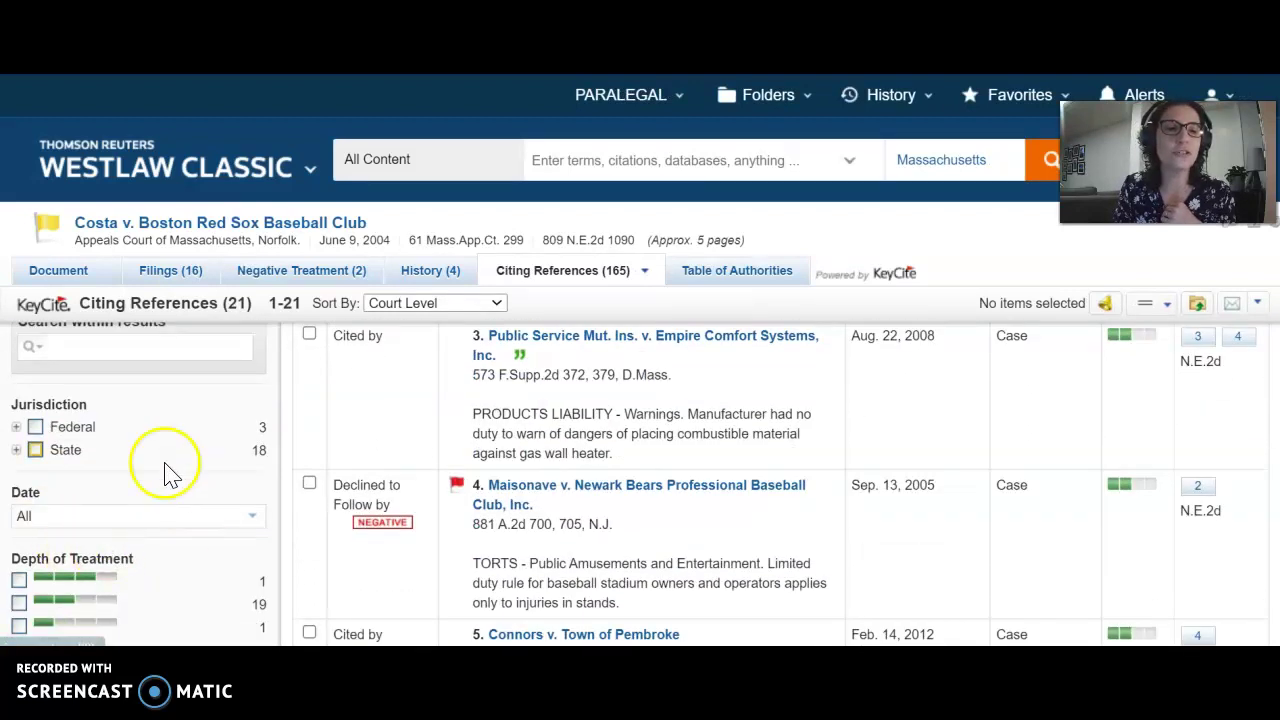
pyautogui.click(16, 450)
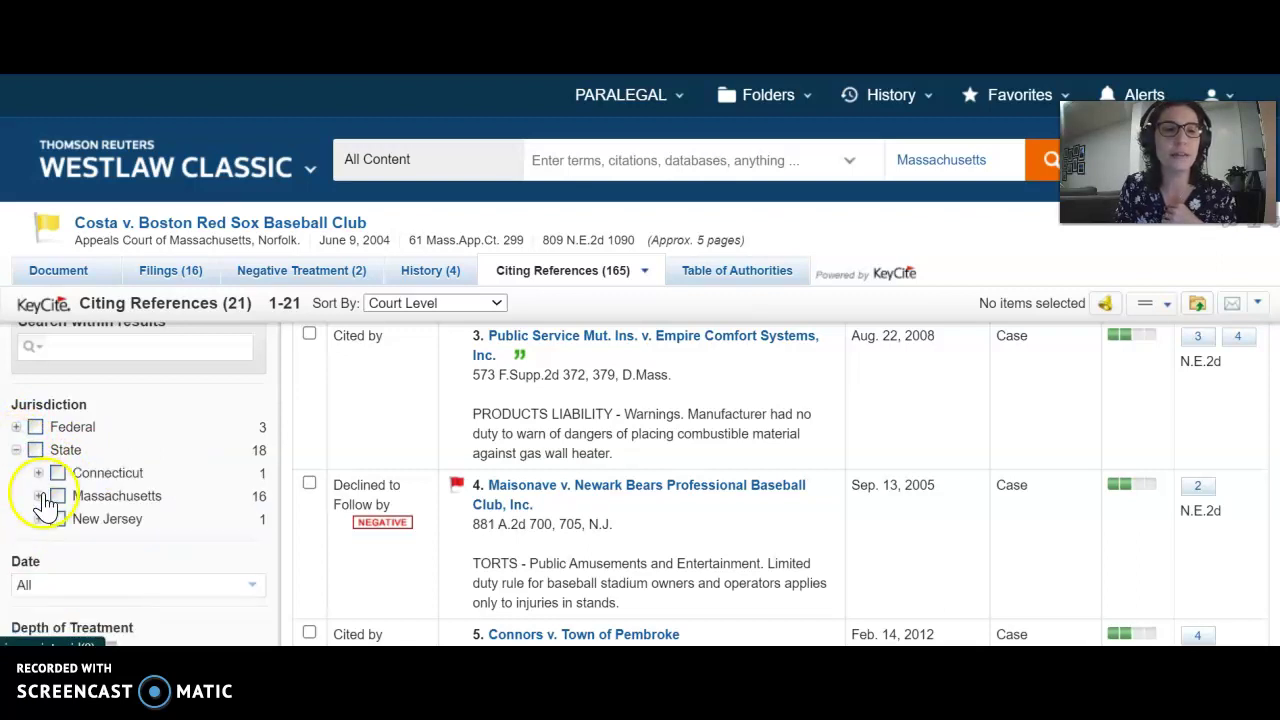
pyautogui.click(39, 496)
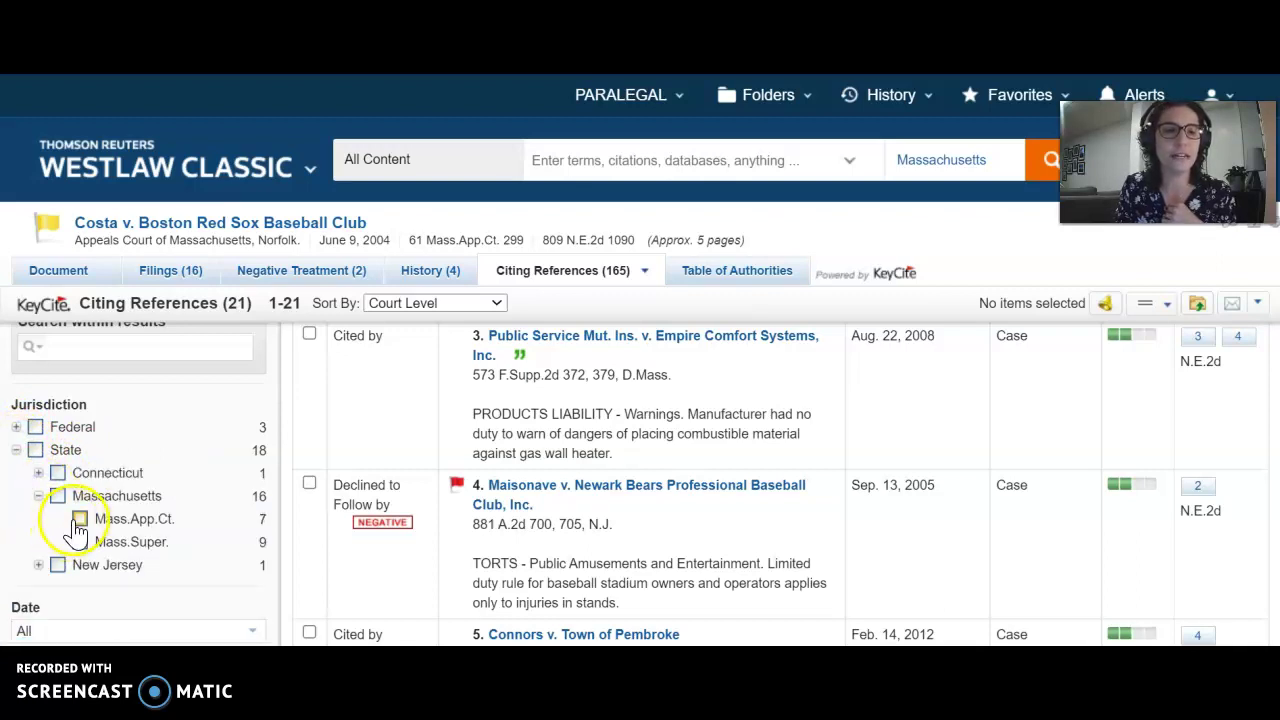
pyautogui.click(79, 520)
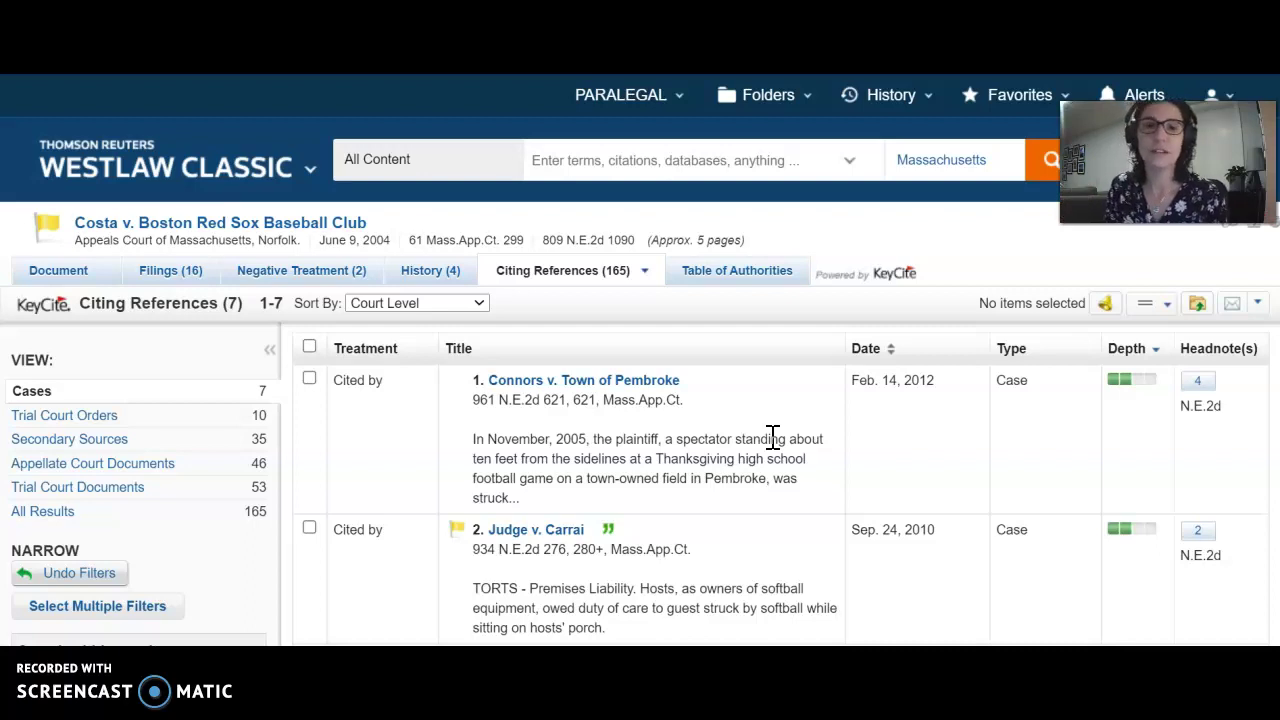
pyautogui.scroll(-10, 640, 480)
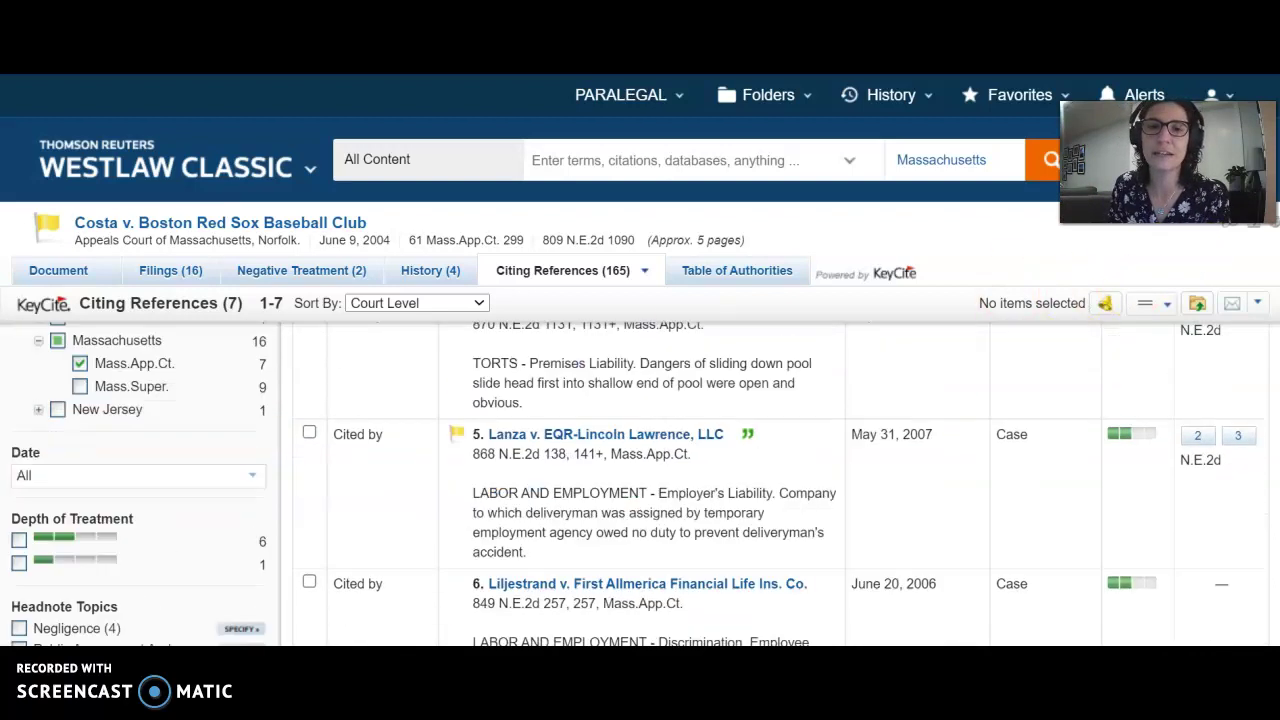
pyautogui.scroll(10, 640, 480)
pyautogui.scroll(-6, 34, 400)
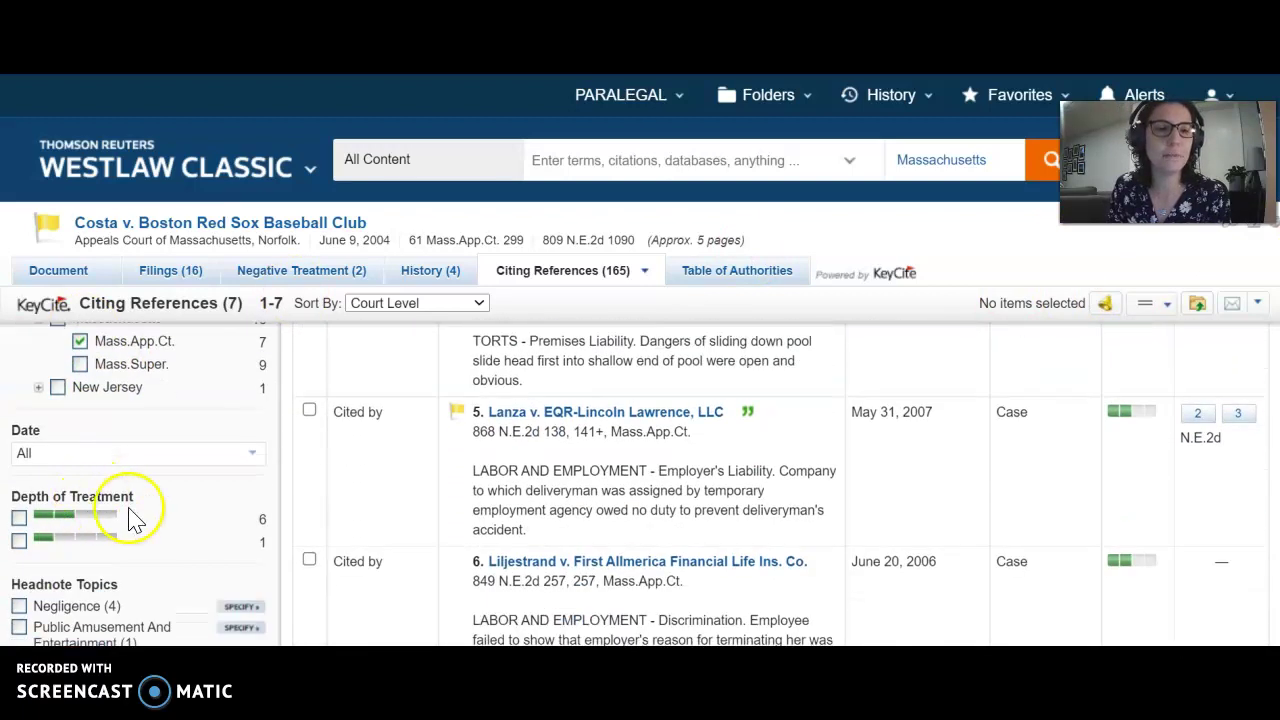
pyautogui.scroll(-1, 134, 517)
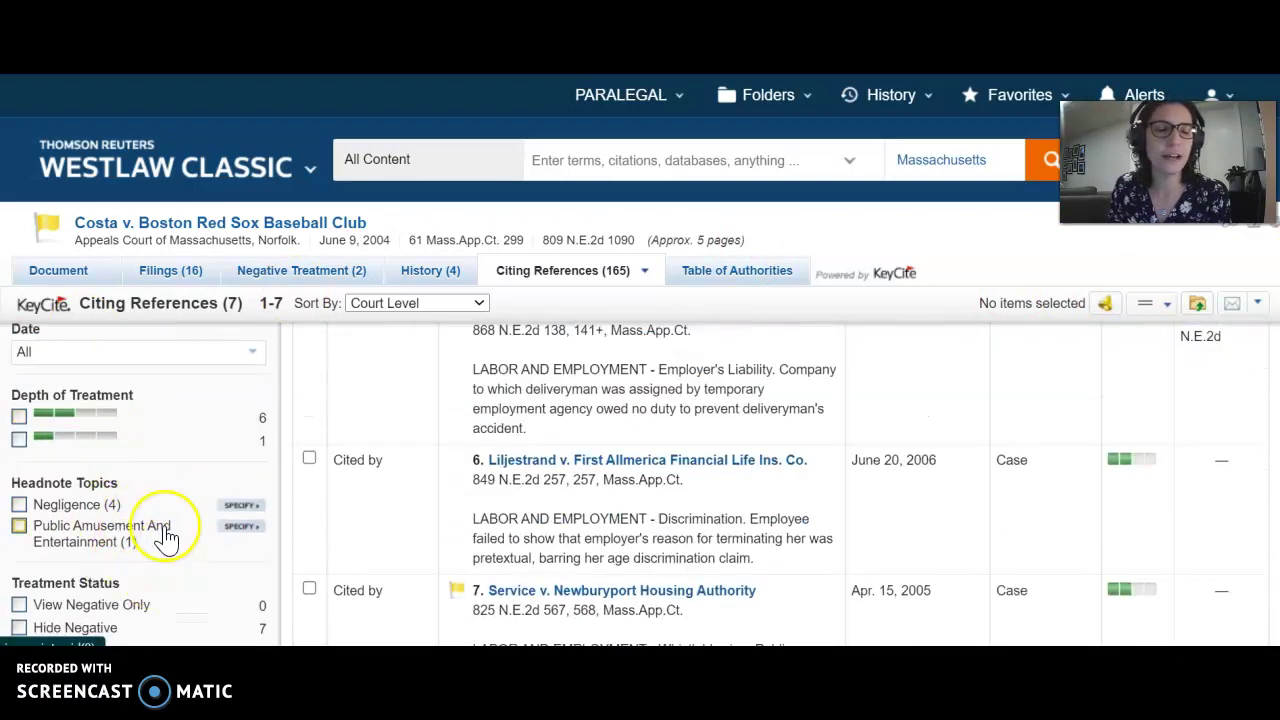
pyautogui.scroll(6, 909, 458)
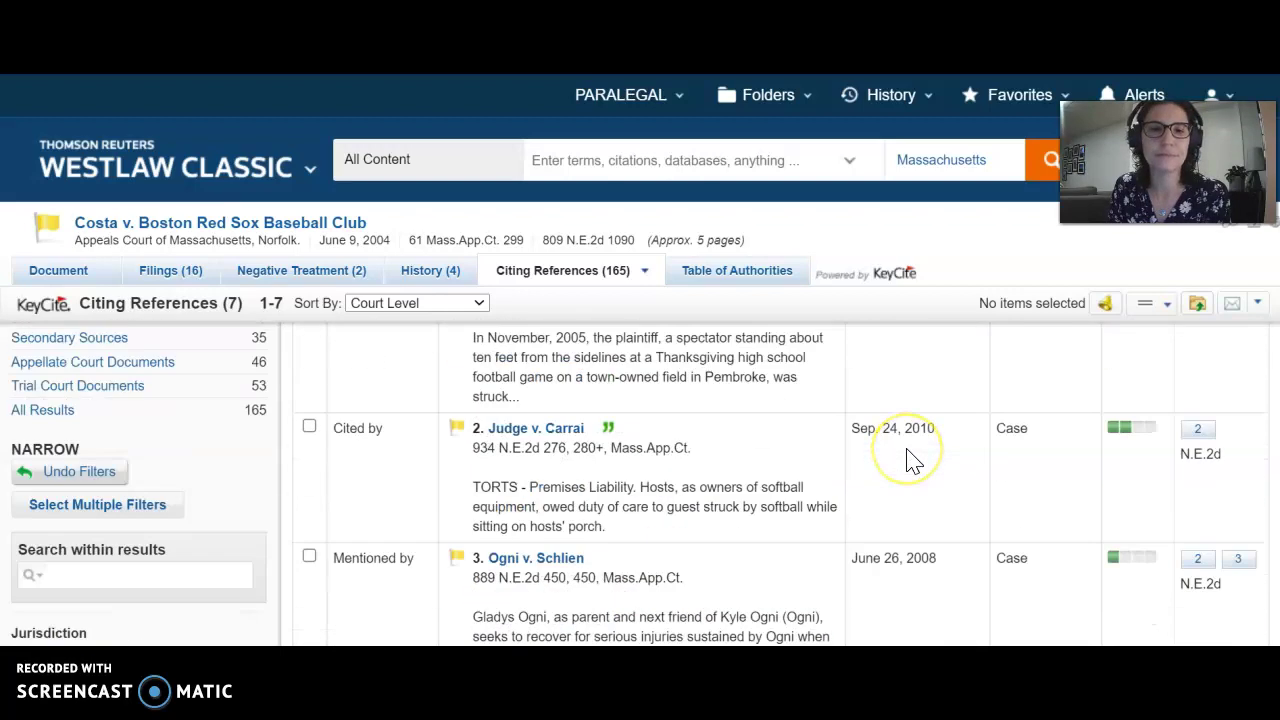
pyautogui.scroll(2, 909, 458)
pyautogui.click(656, 163)
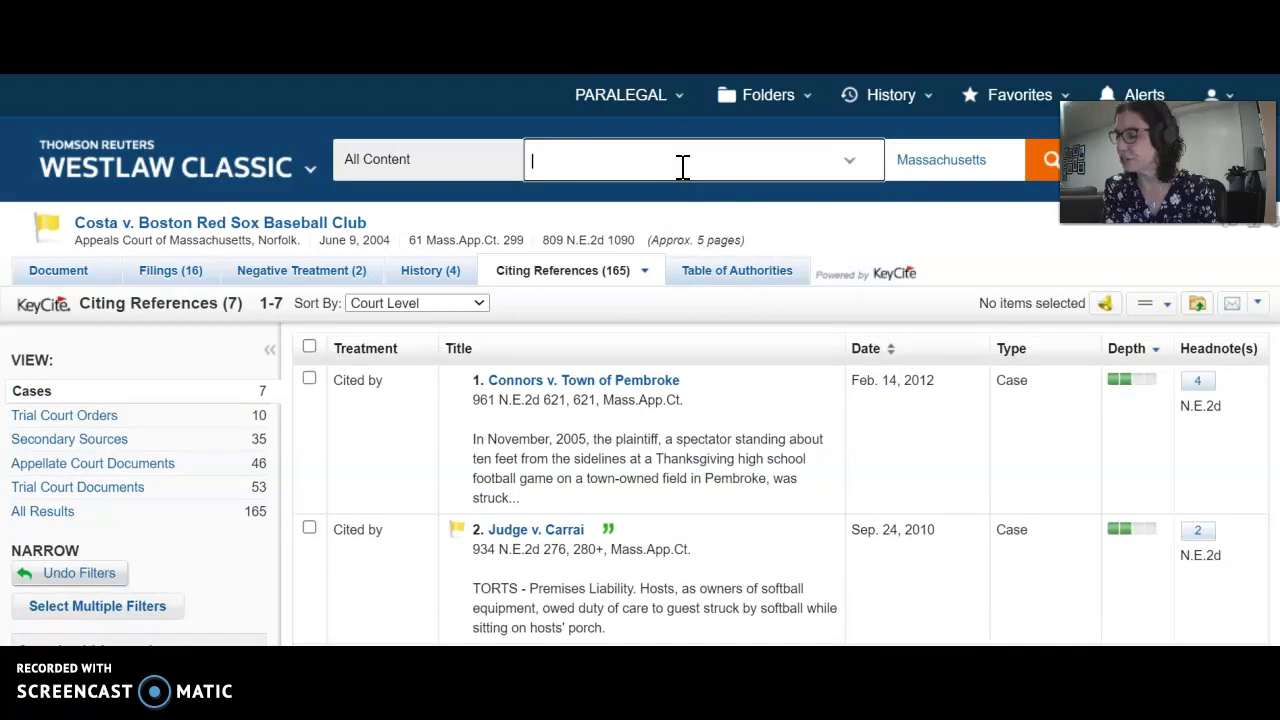
# Reopen Com. v. Nutter from the History menu's Recent Documents
pyautogui.write('8')
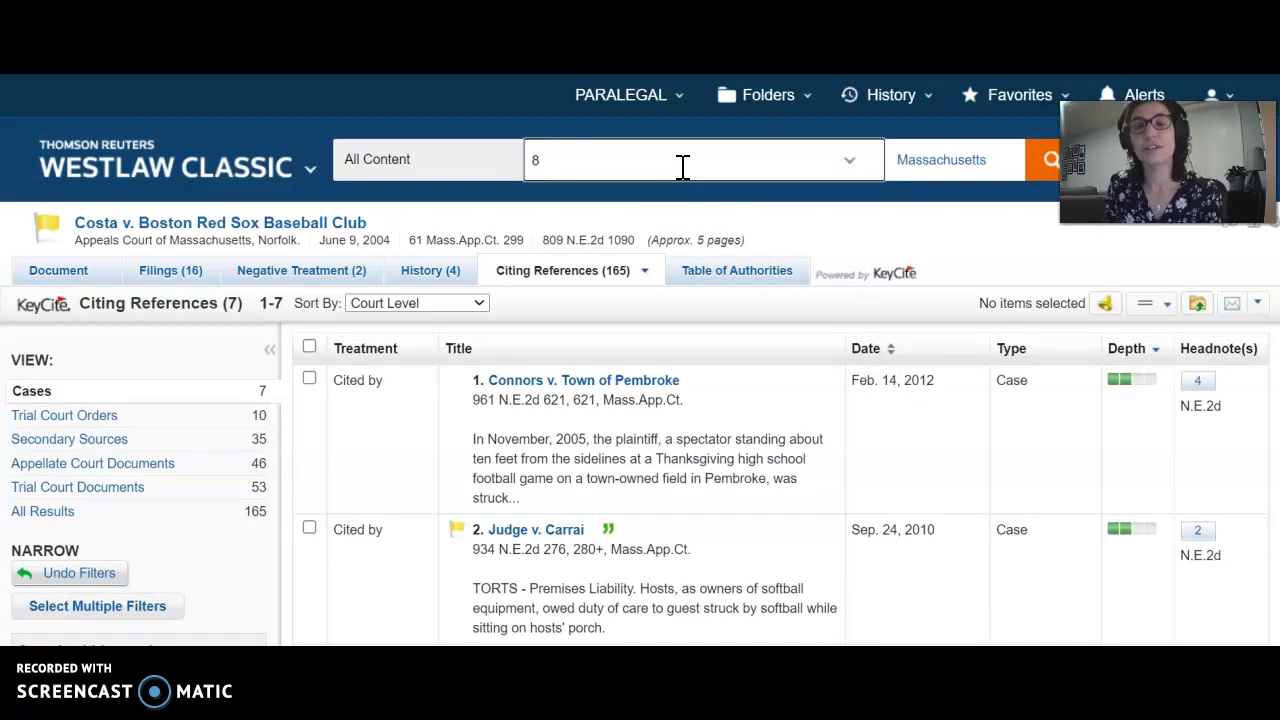
pyautogui.click(926, 97)
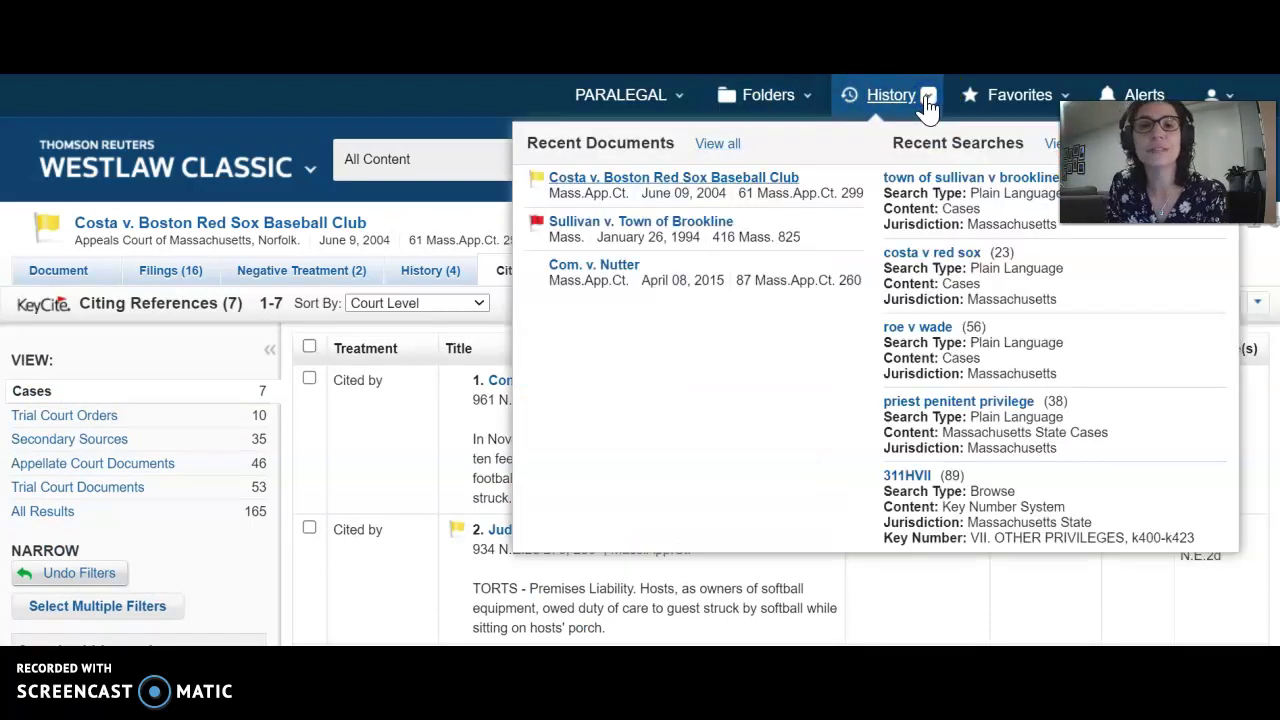
pyautogui.click(621, 266)
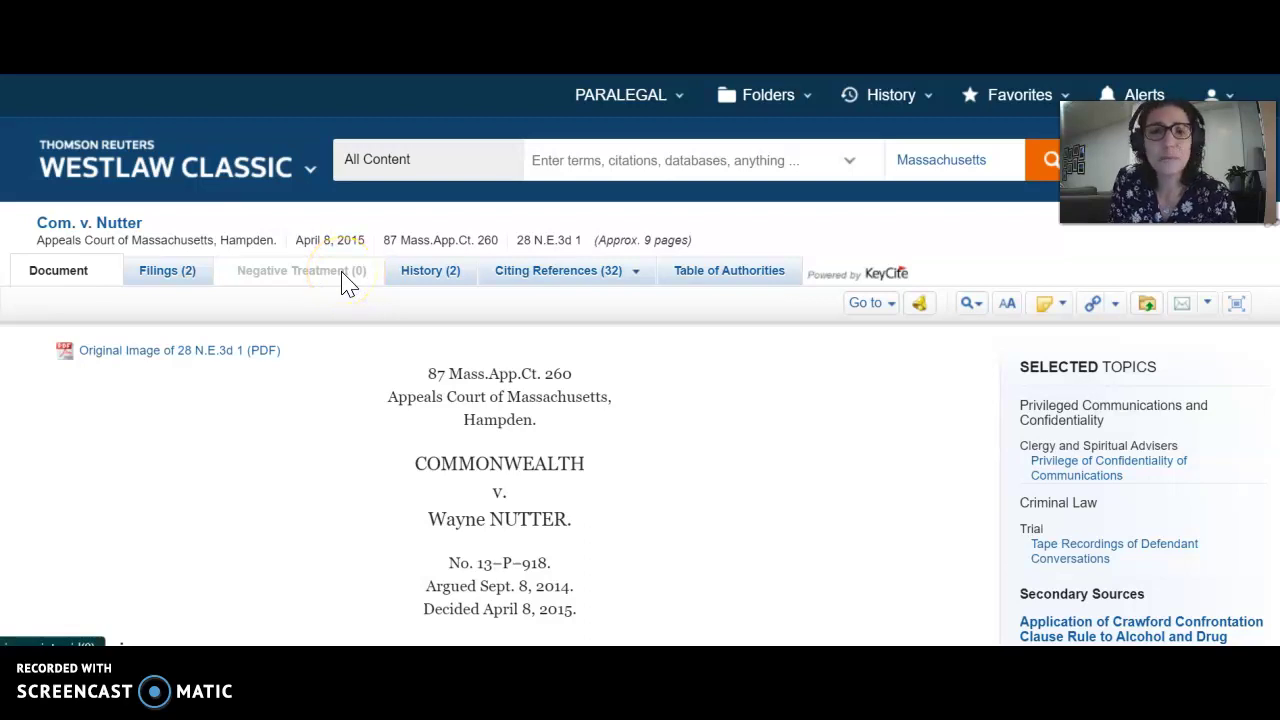
# Show Nutter's 32 citing references: 2 cases, 25 secondary sources, 4 appellate, 1 trial document
pyautogui.scroll(-1, 645, 575)
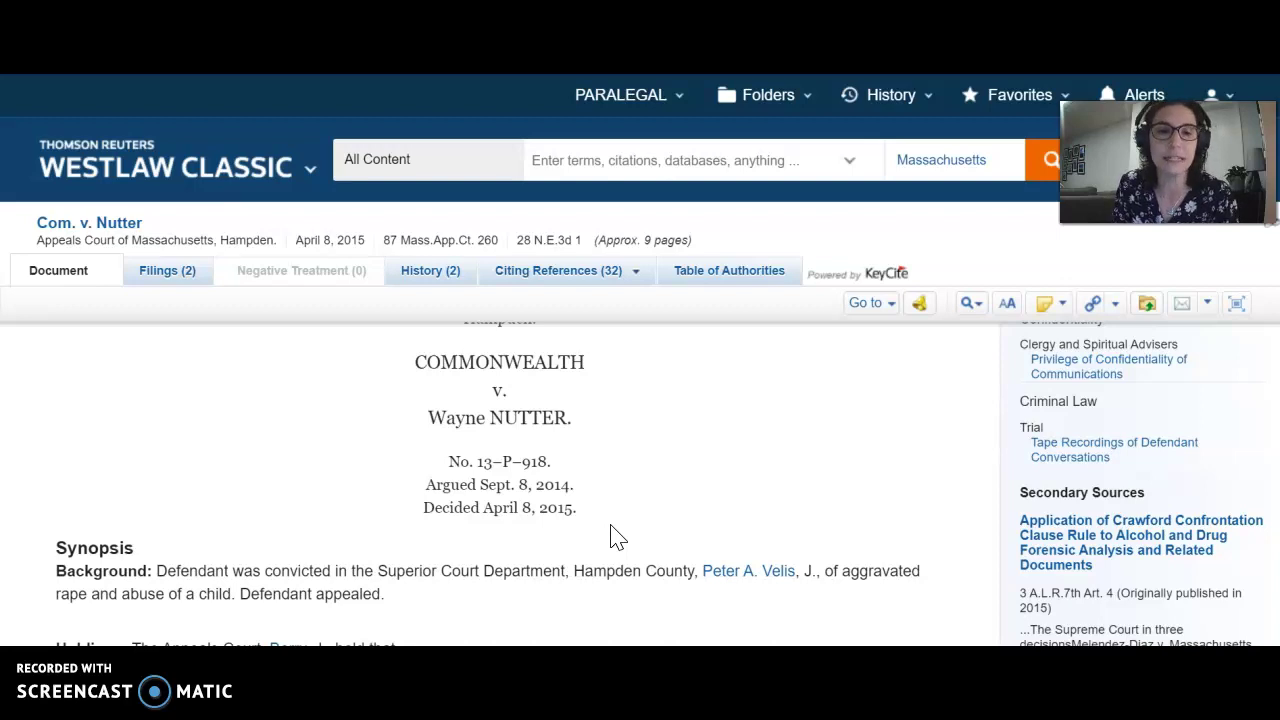
pyautogui.click(635, 457)
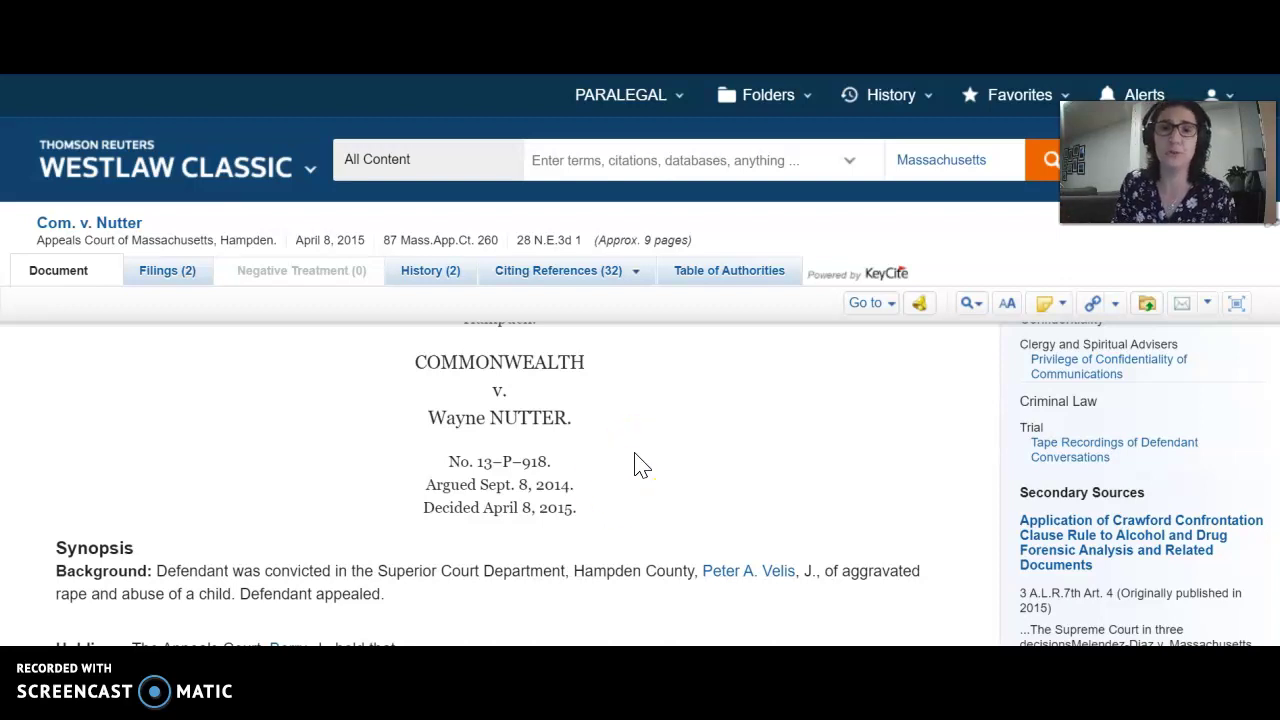
pyautogui.click(574, 277)
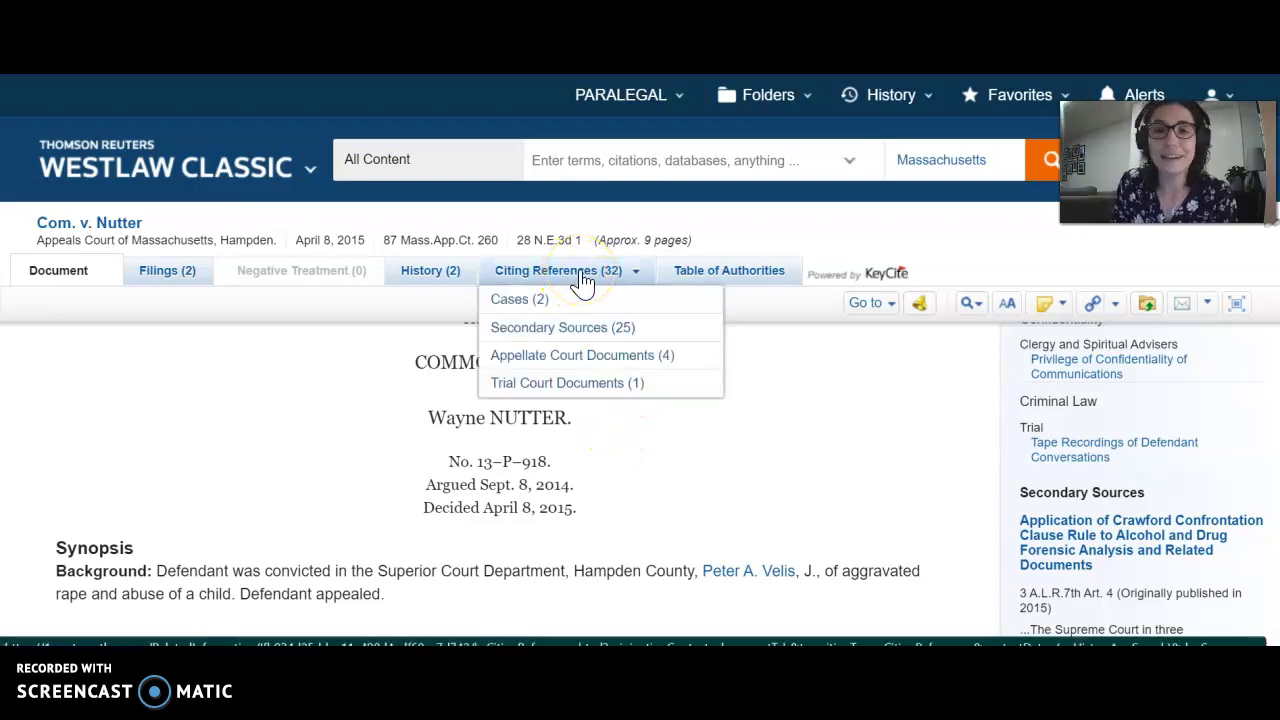
# Choose Cases (2) to list Com. v. Harrington and Com. v. Conway citing Nutter
pyautogui.click(596, 330)
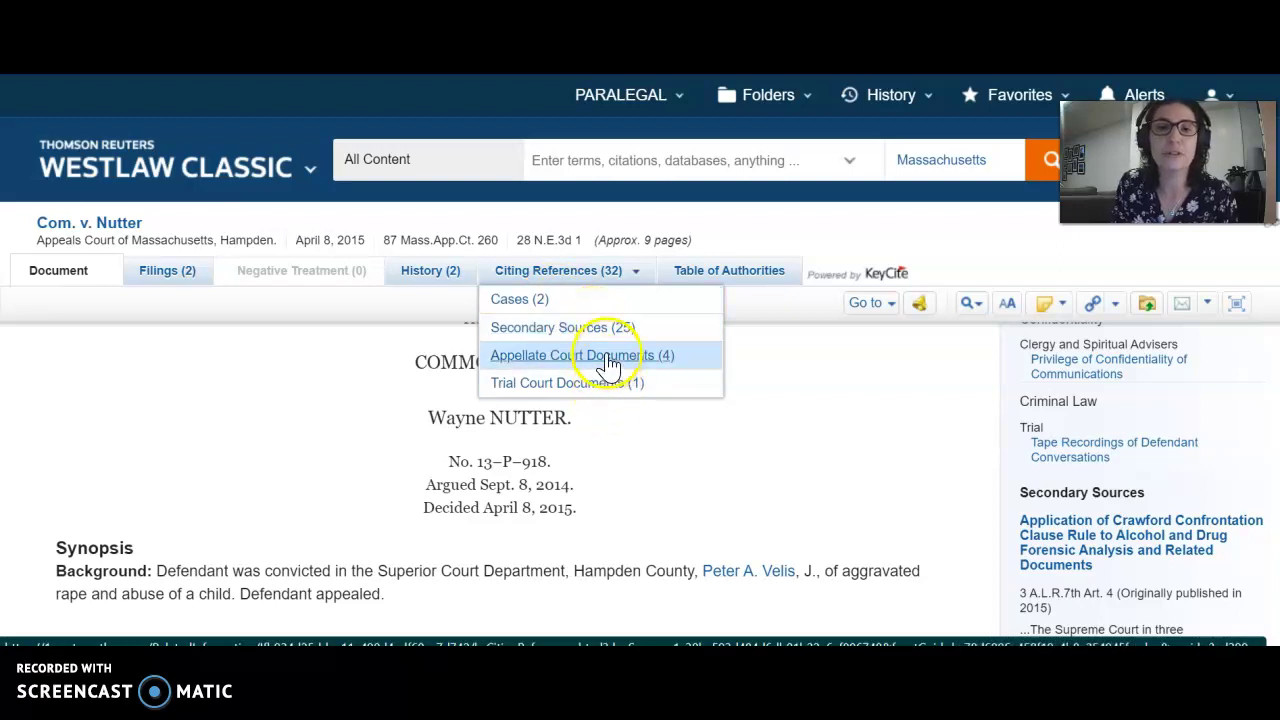
pyautogui.click(530, 312)
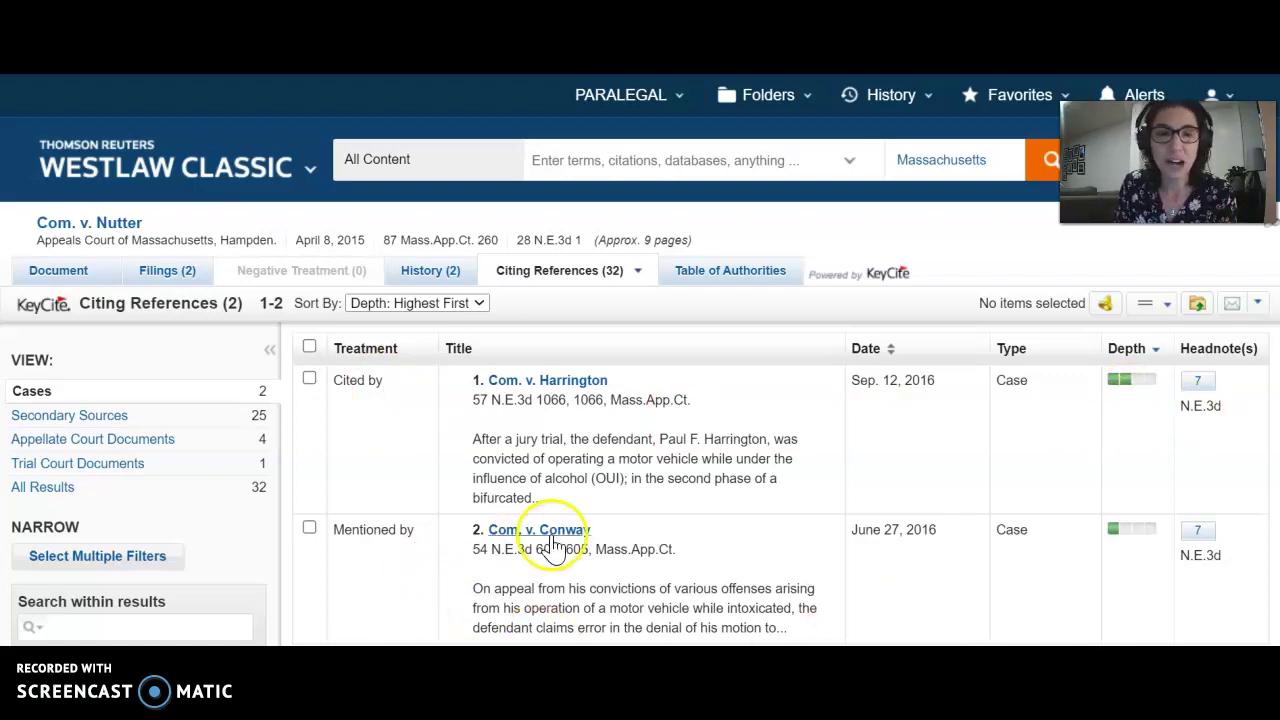
pyautogui.scroll(-1, 373, 570)
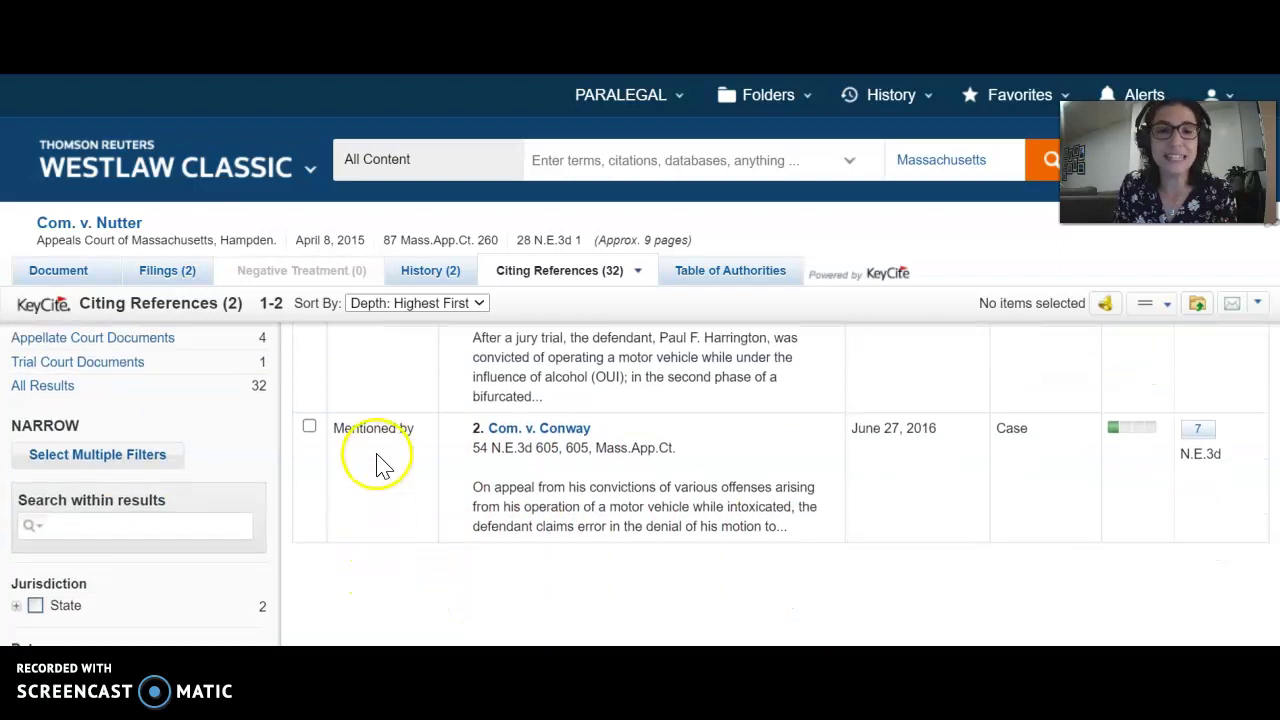
pyautogui.scroll(1, 383, 465)
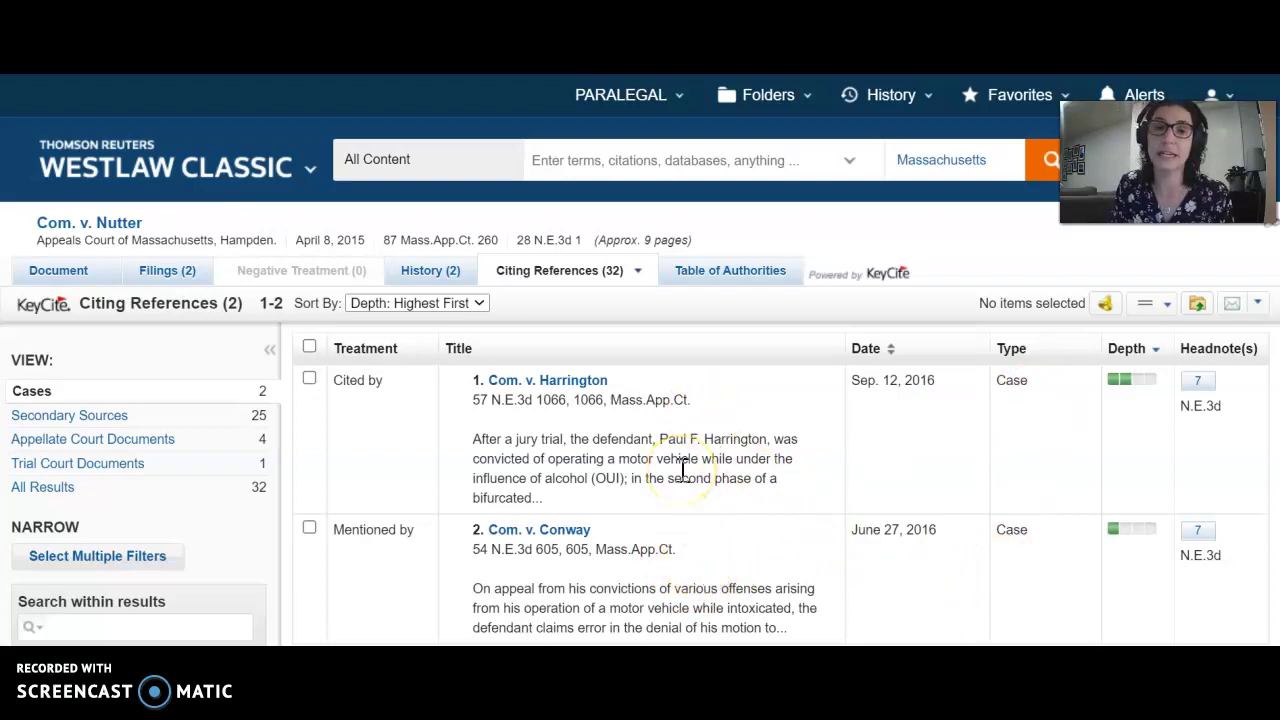
pyautogui.click(530, 393)
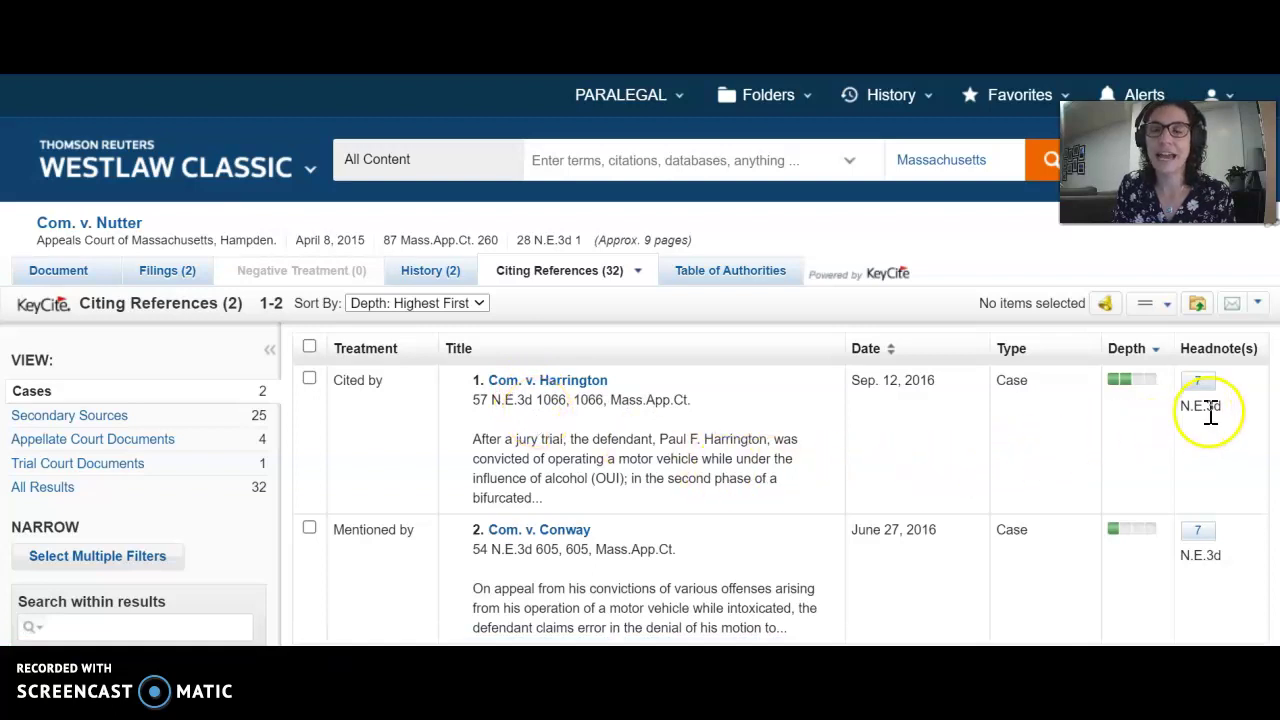
pyautogui.moveTo(1200, 381)
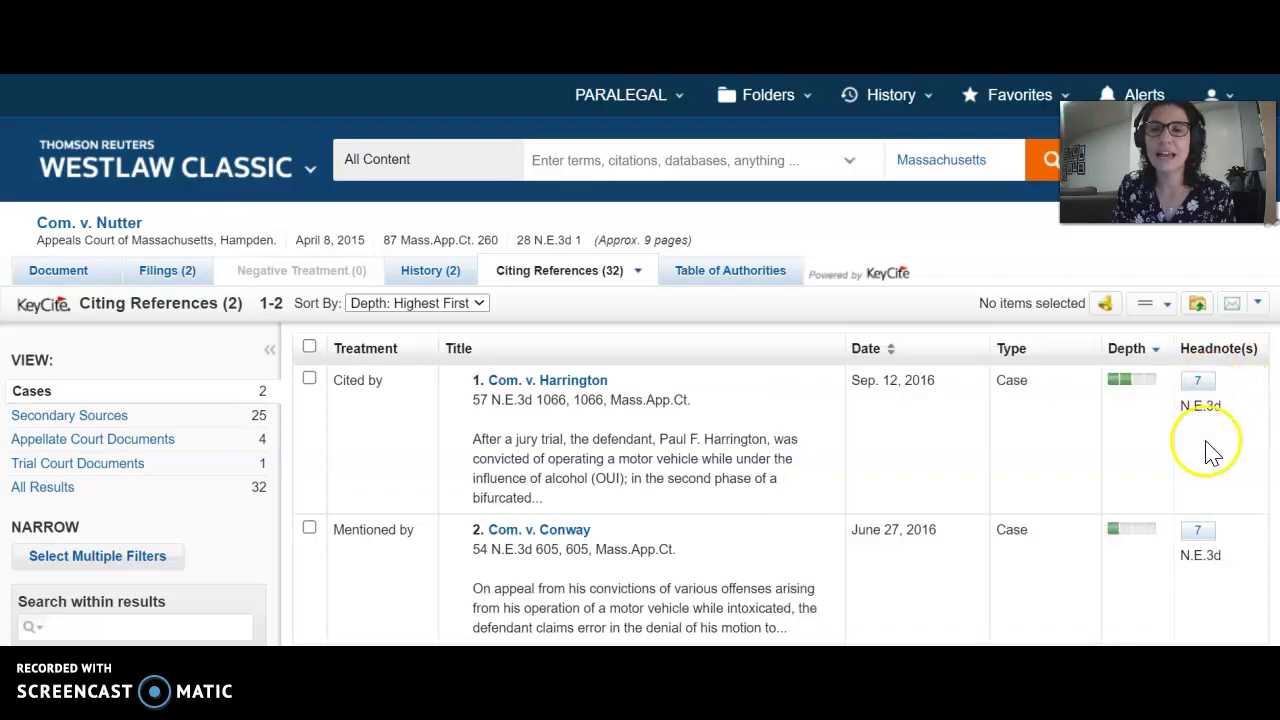
pyautogui.moveTo(1192, 545)
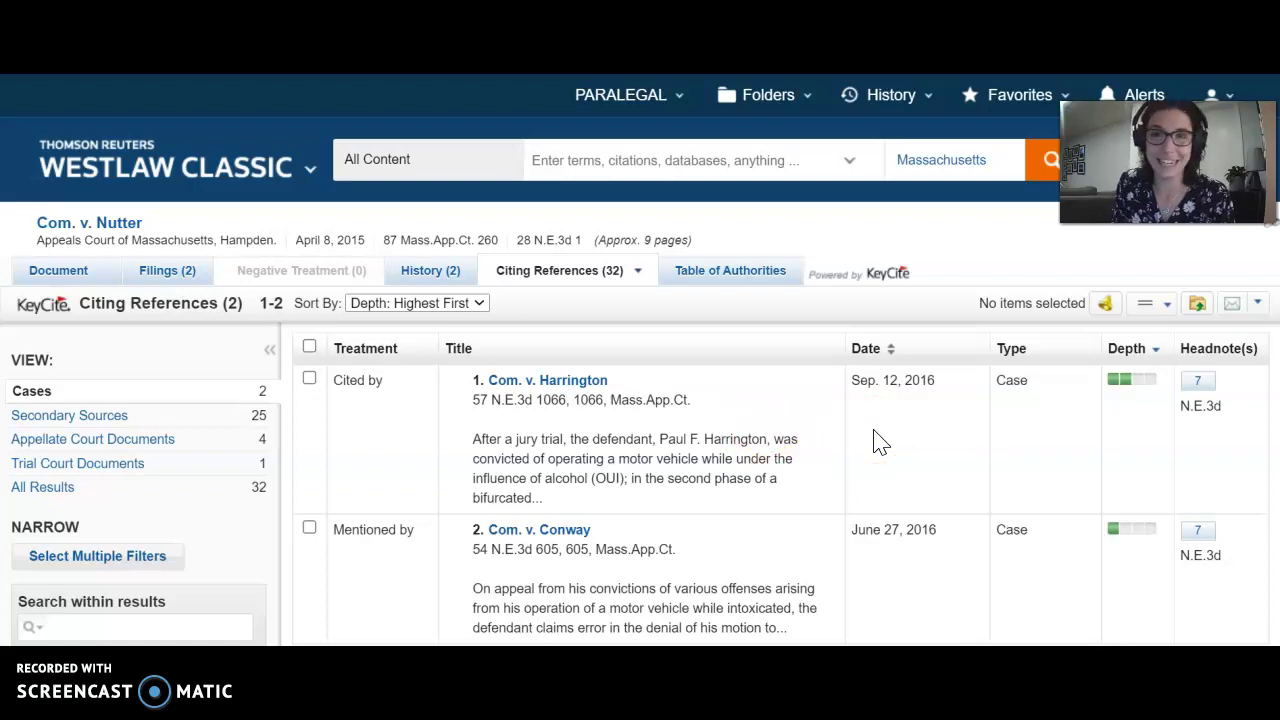
pyautogui.click(740, 440)
# Reopen Roe v. Wade, 410 U.S. 113, from the full History: Documents list
pyautogui.click(806, 95)
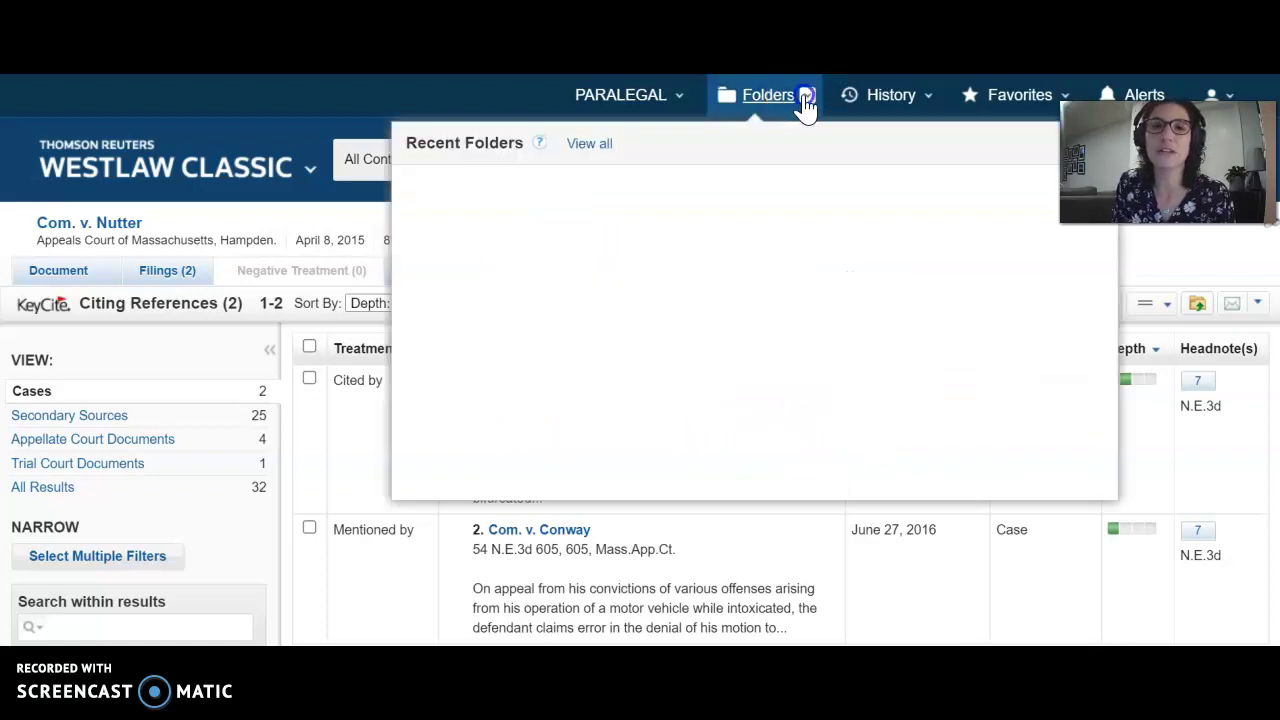
pyautogui.click(928, 95)
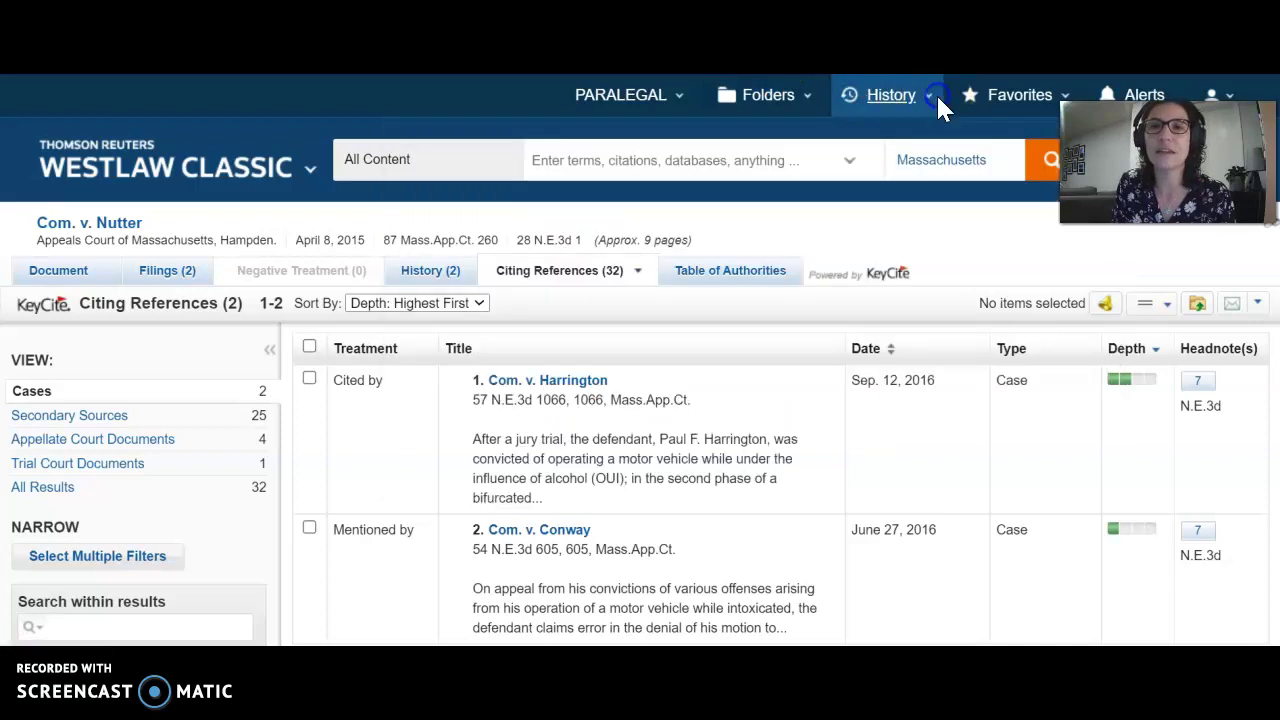
pyautogui.click(762, 153)
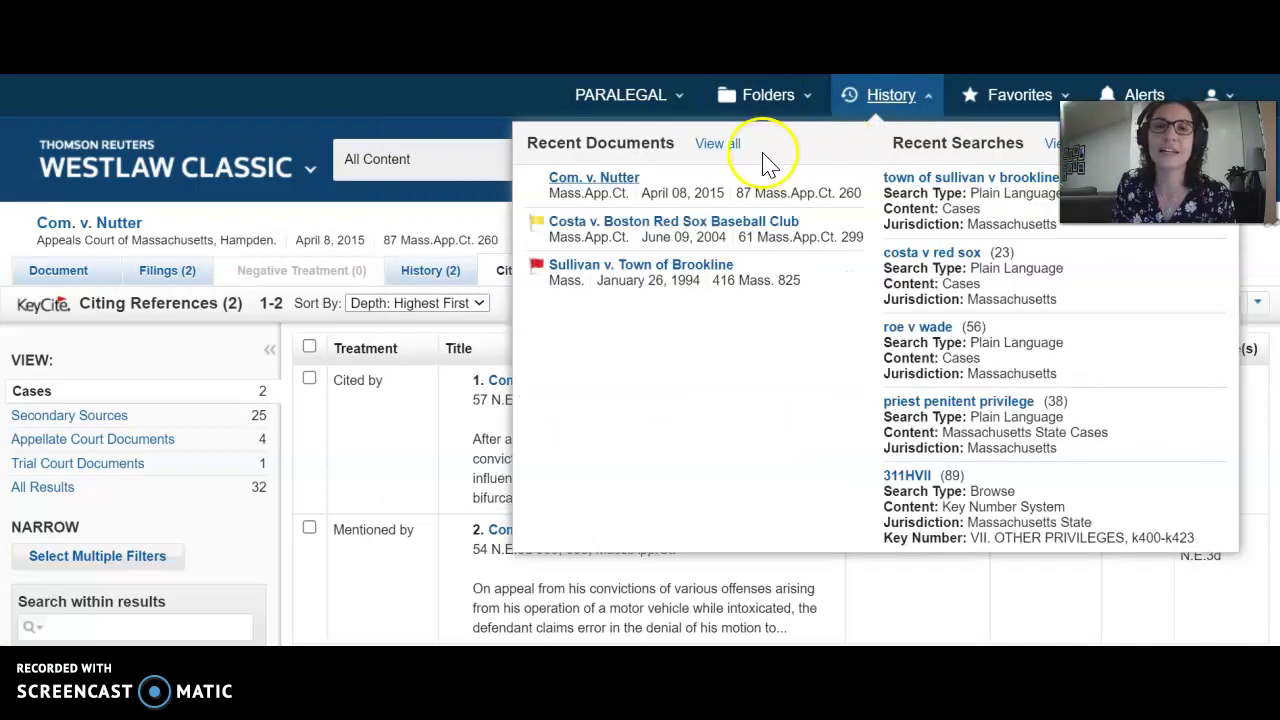
pyautogui.click(744, 147)
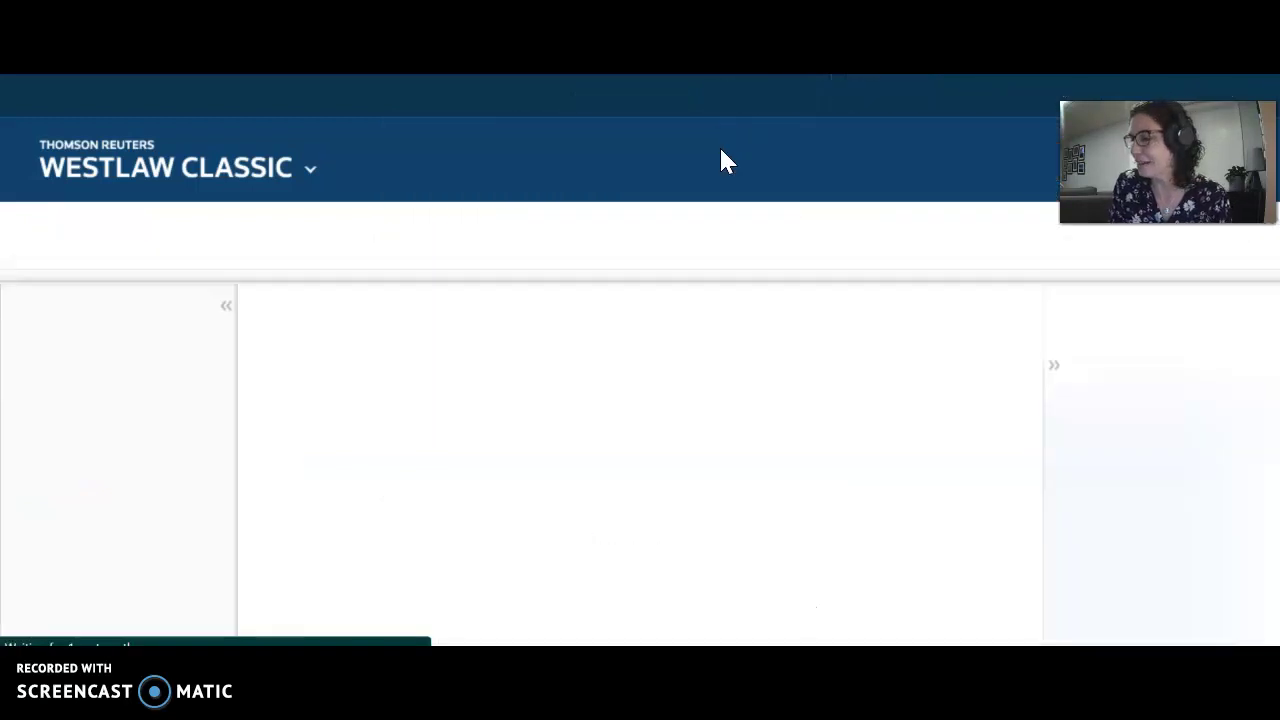
pyautogui.click(558, 305)
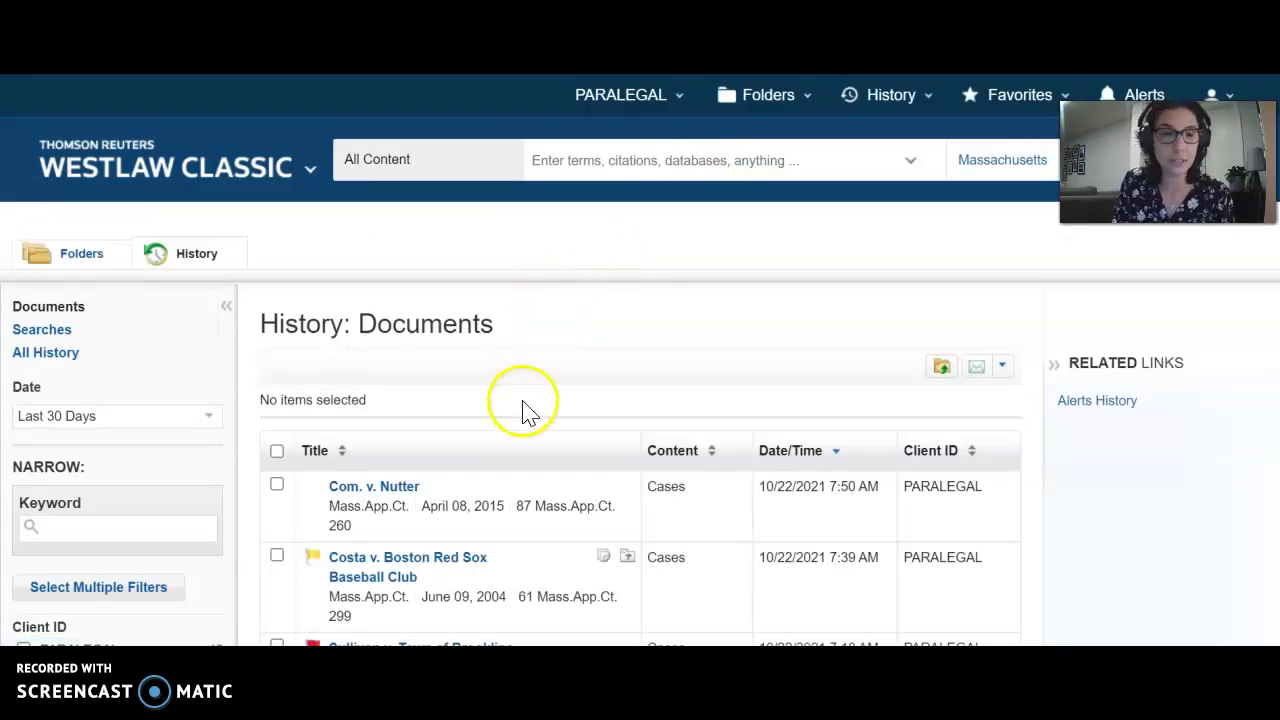
pyautogui.scroll(-4, 525, 410)
pyautogui.click(365, 440)
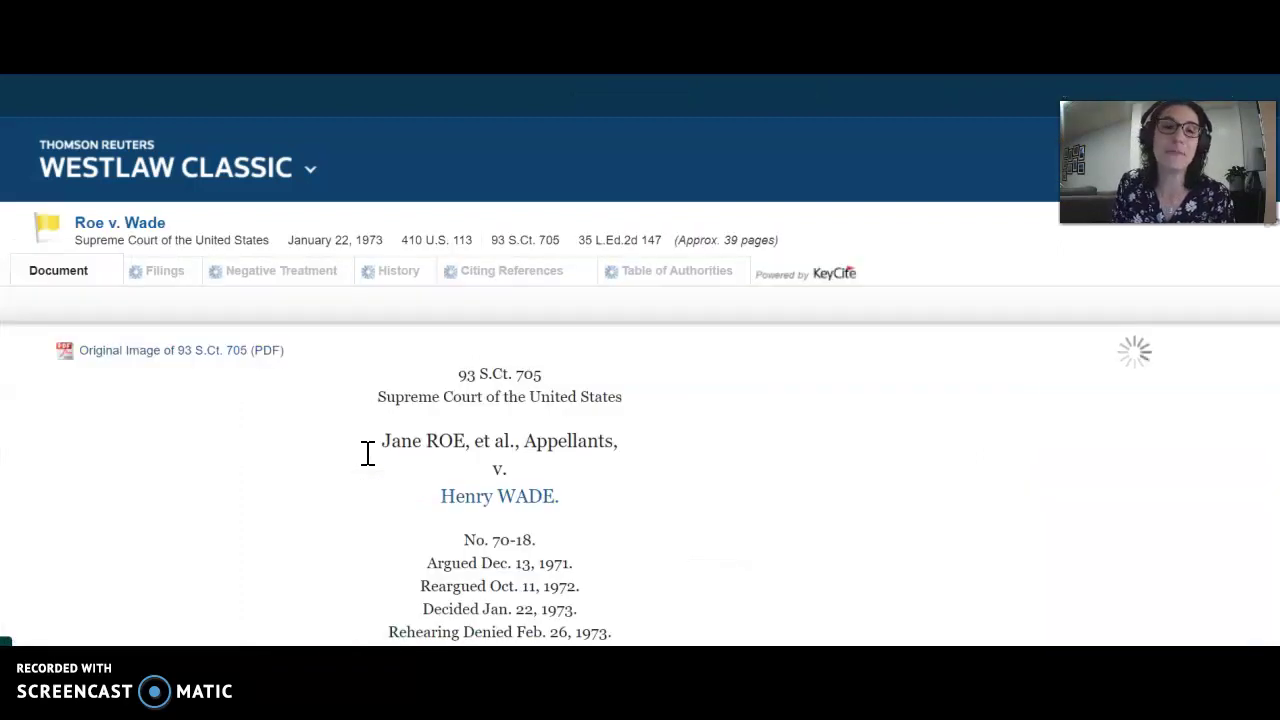
# Load the Roe v. Wade opinion, showing its Selected Topics and 149 negative treatments
pyautogui.click(320, 288)
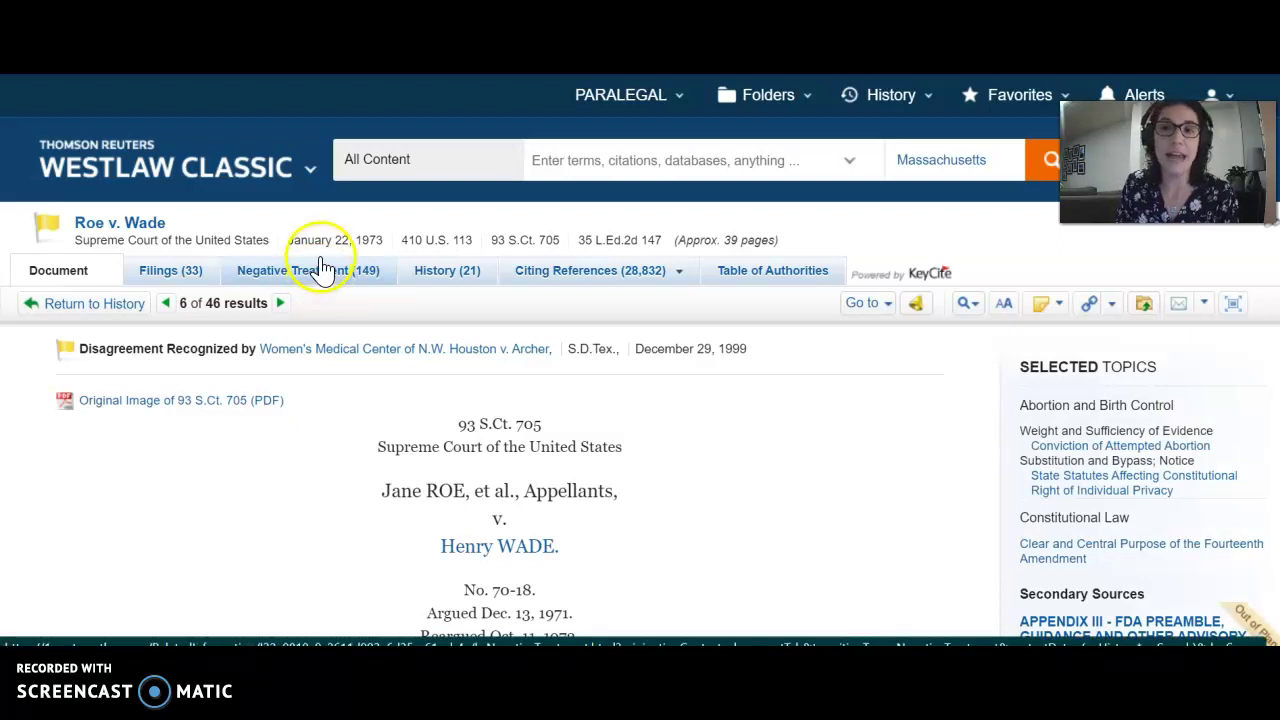
pyautogui.scroll(-1, 535, 420)
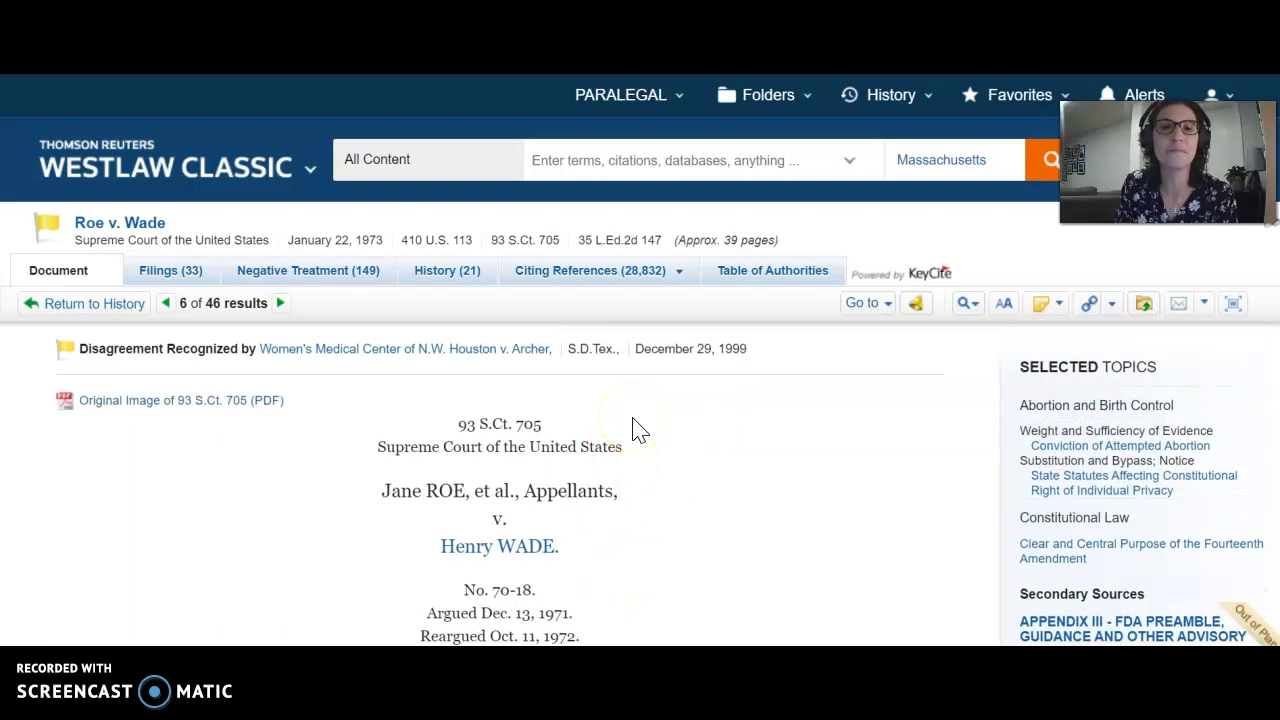
# Choose Cases (4,344) from Roe v. Wade's Citing References to list its citing cases
pyautogui.click(678, 278)
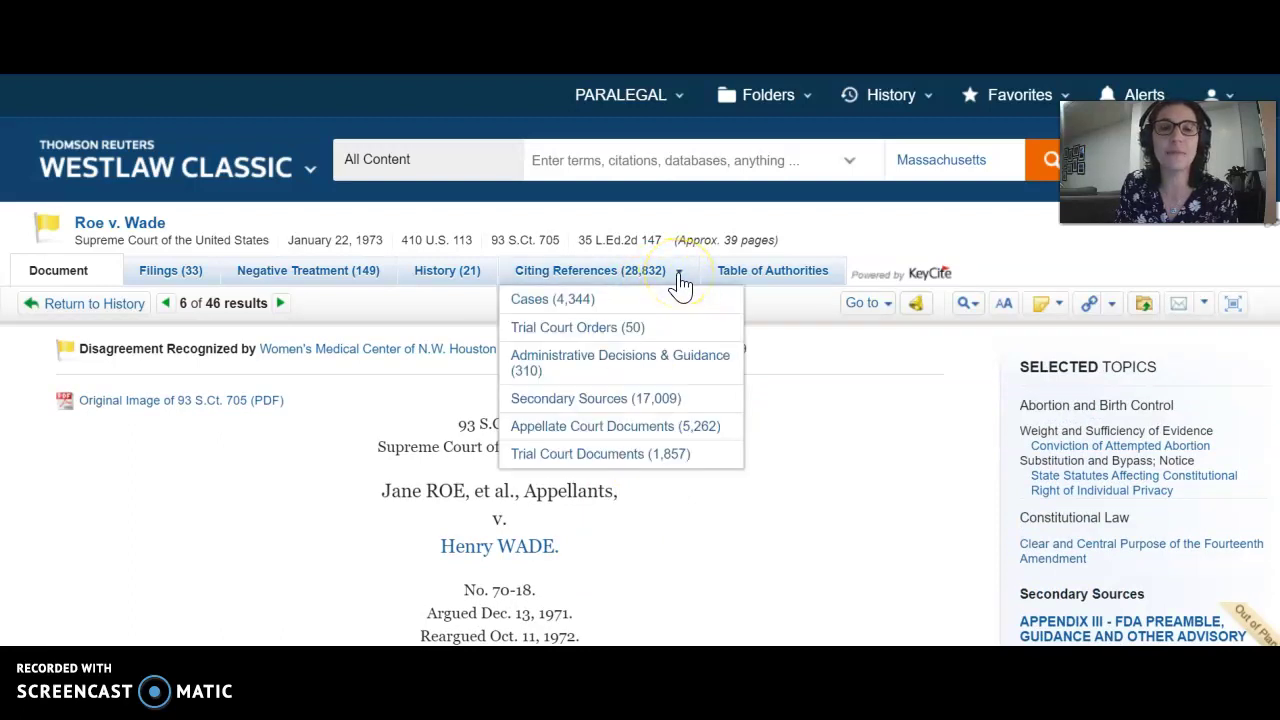
pyautogui.click(608, 308)
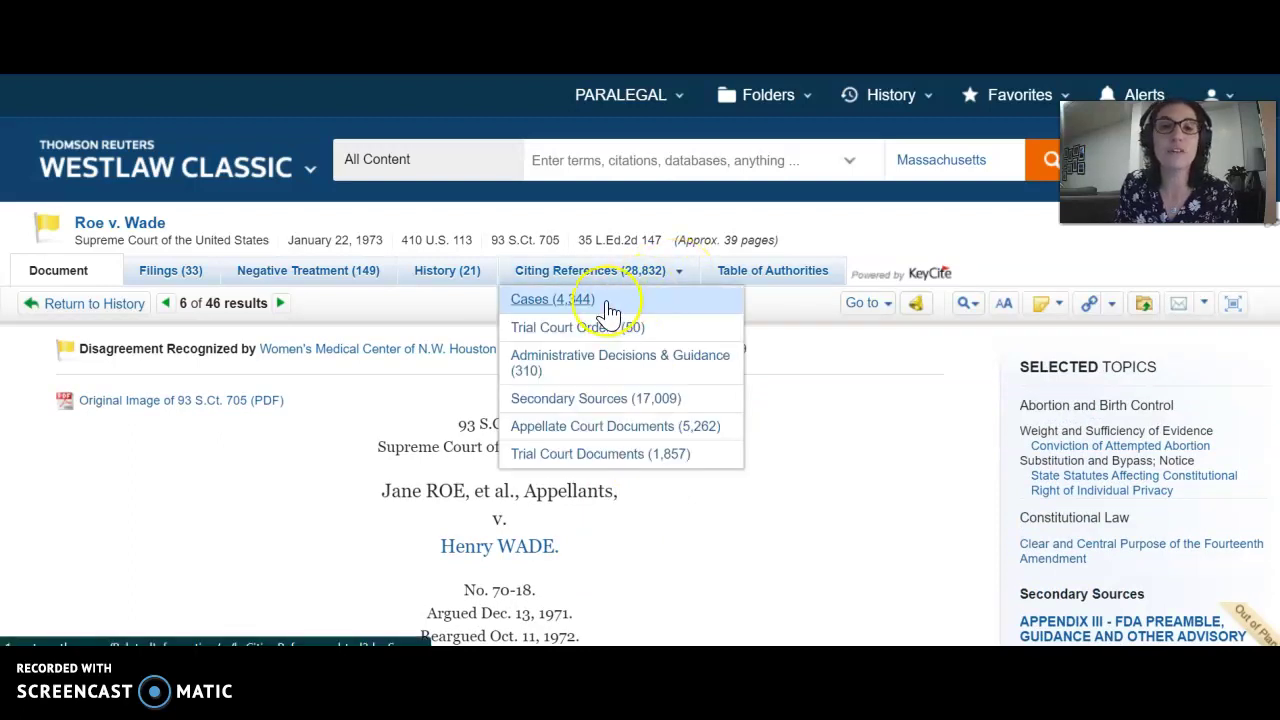
pyautogui.click(572, 304)
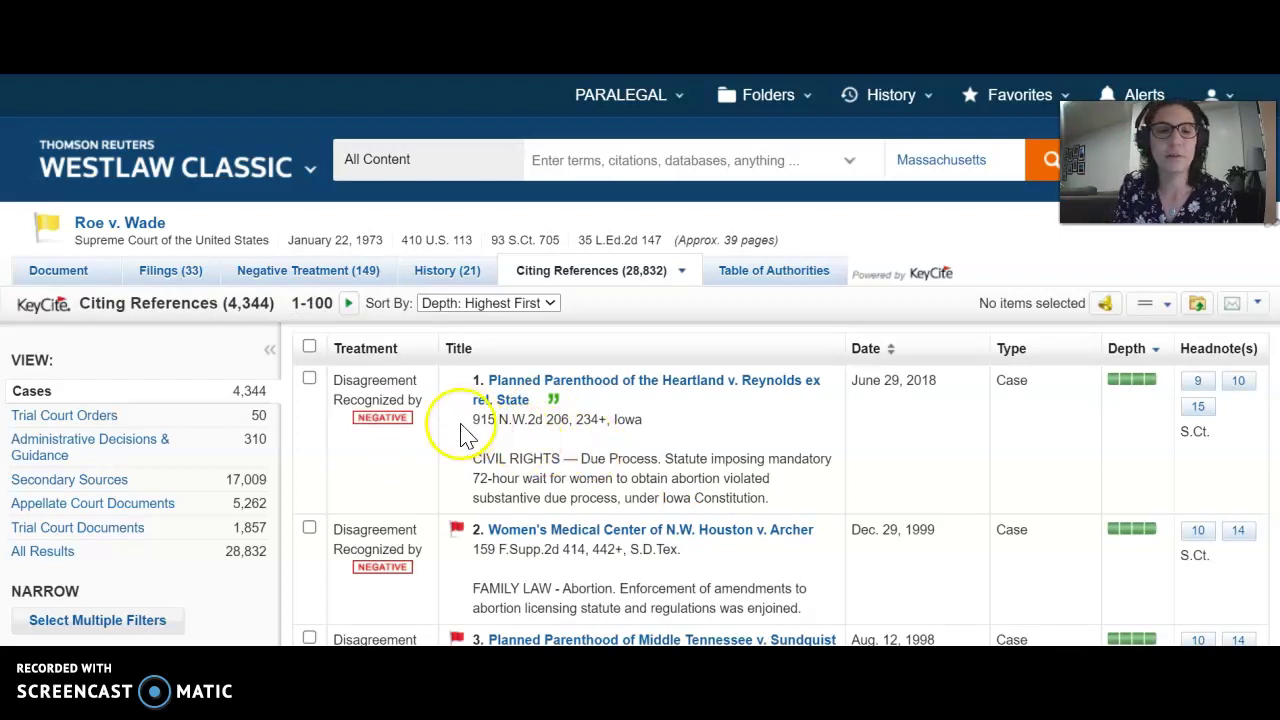
pyautogui.scroll(-3, 375, 463)
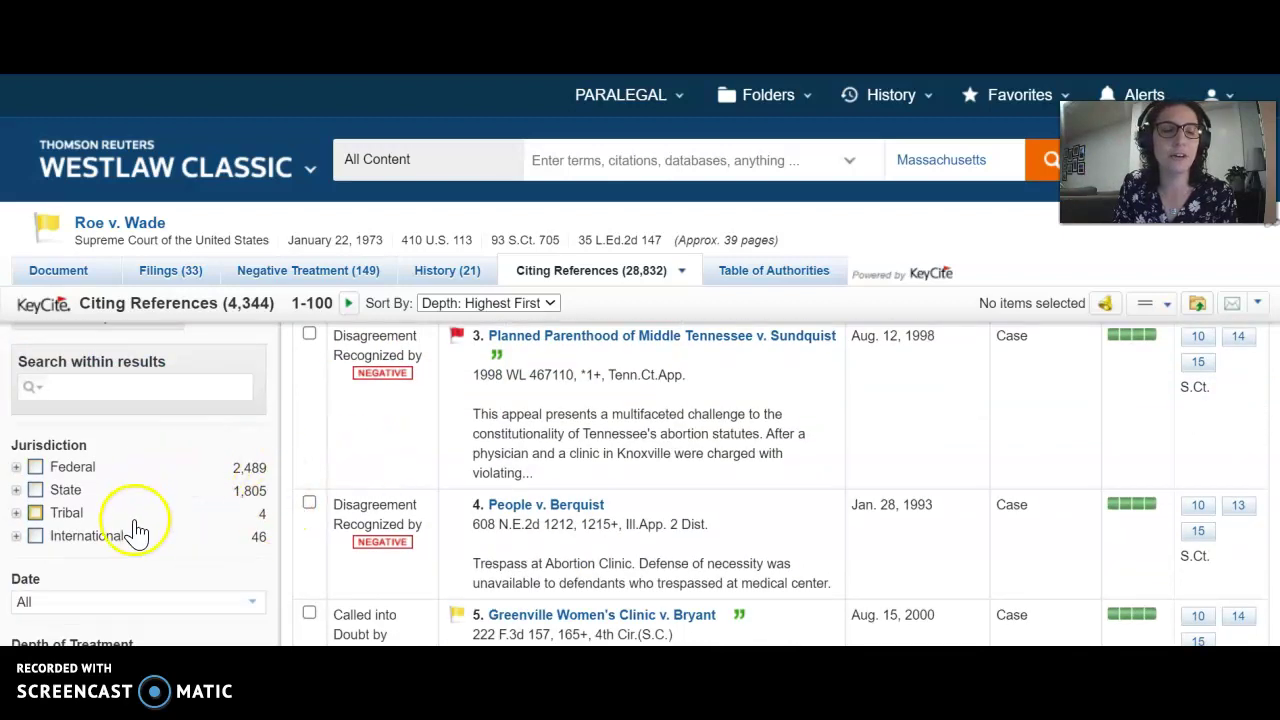
# Filter Roe v. Wade's citing cases by jurisdiction to State > Massachusetts > Mass. (42 cases)
pyautogui.click(17, 490)
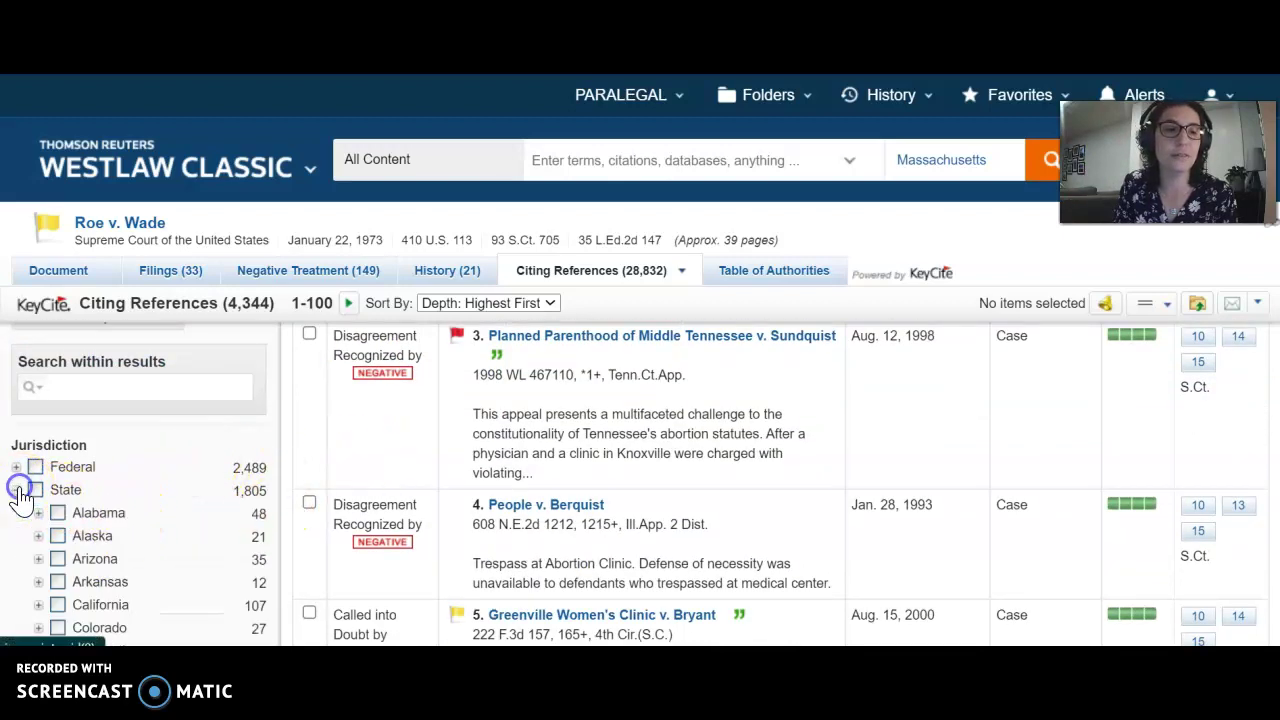
pyautogui.scroll(-5, 22, 497)
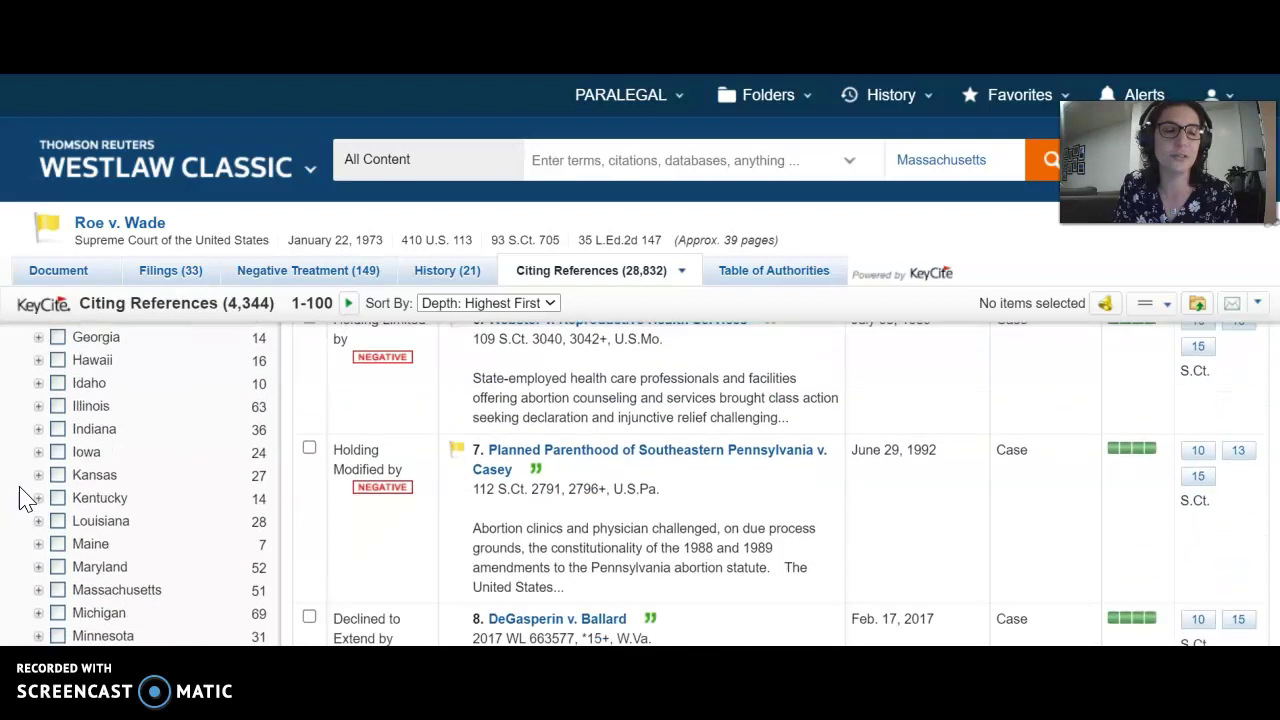
pyautogui.click(39, 590)
pyautogui.scroll(-1, 200, 543)
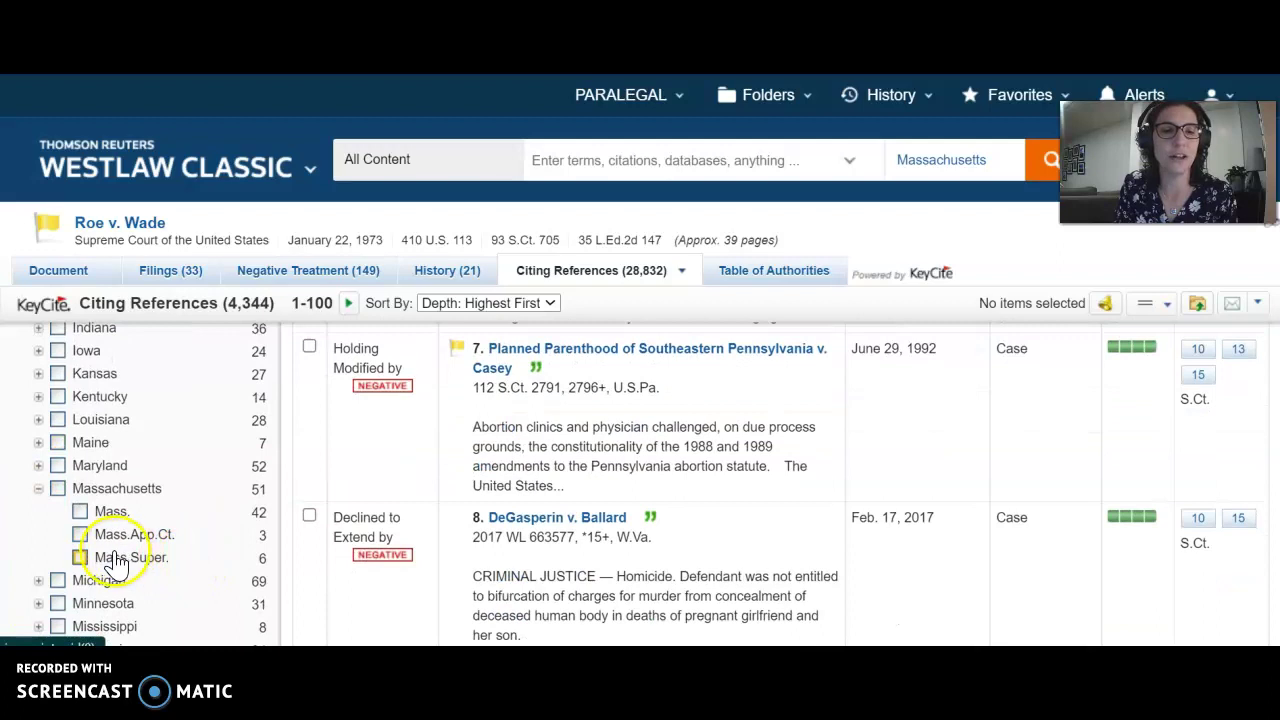
pyautogui.click(80, 512)
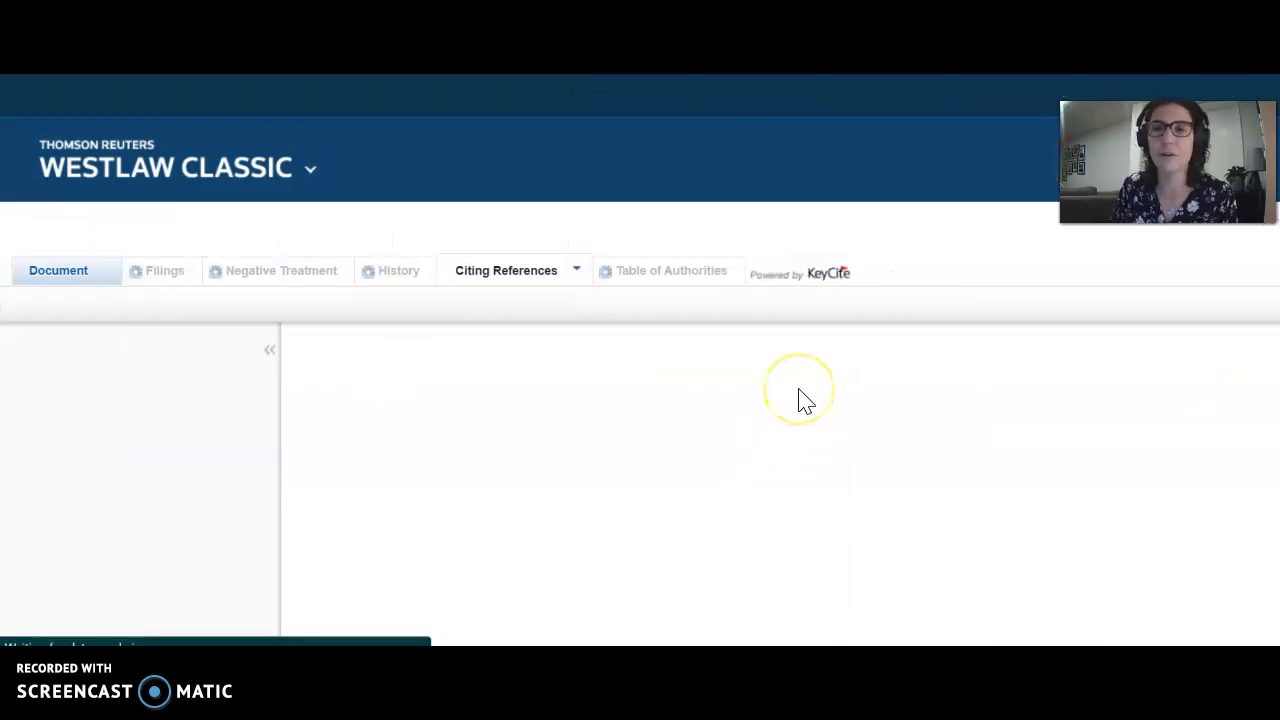